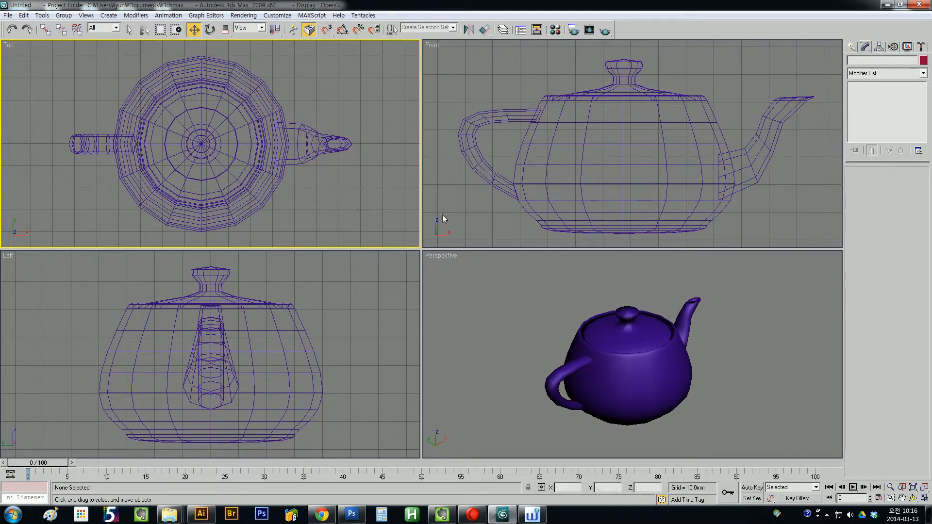
Step: Activate the Left, Top and Perspective viewports in turn, shift the Top view slightly, and finish with the Top viewport active
click(434, 272)
click(375, 270)
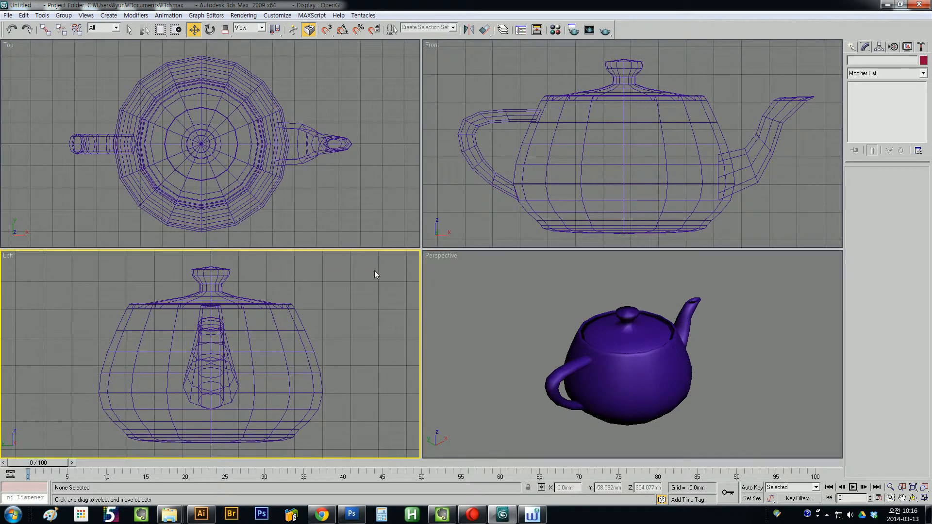
click(364, 218)
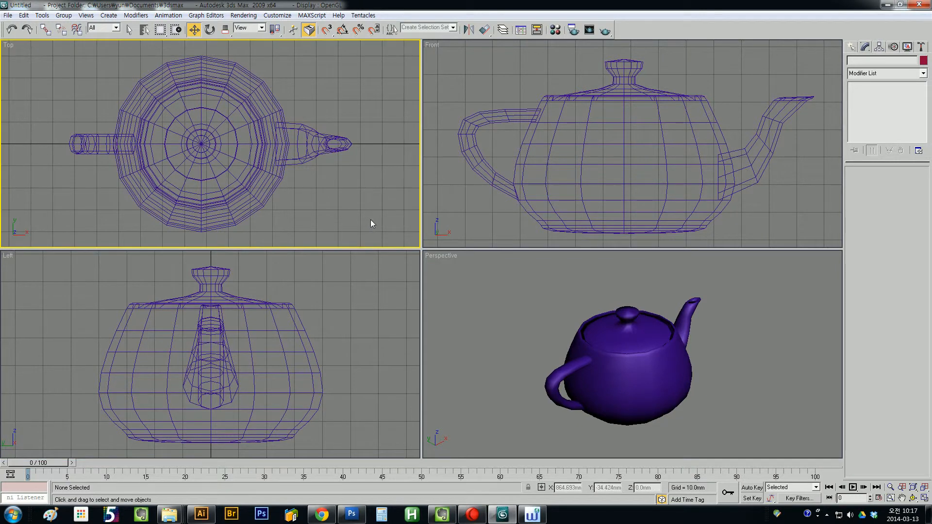
middle_drag(362, 216, 354, 217)
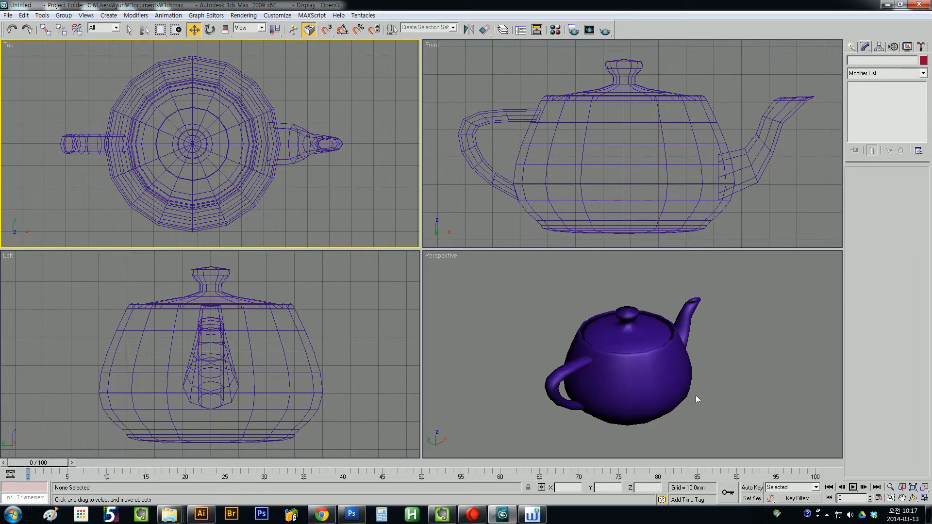
click(795, 420)
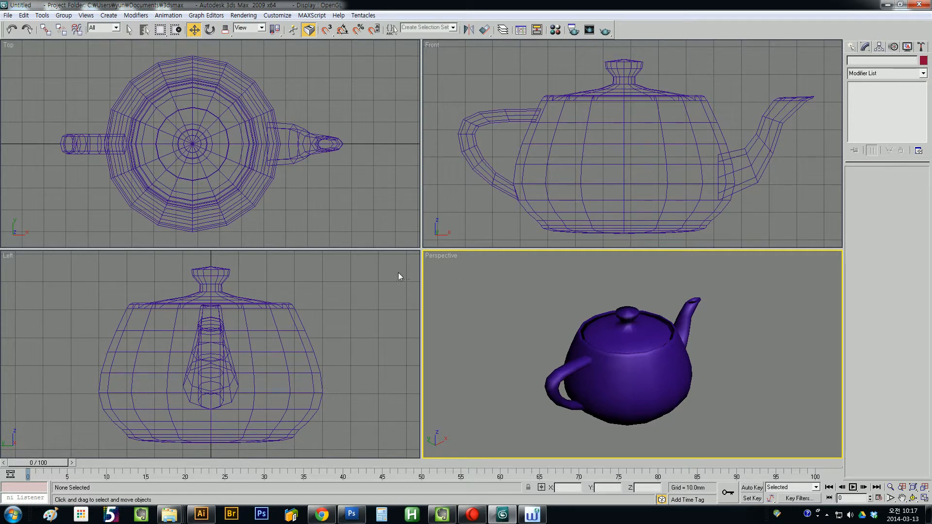
click(333, 275)
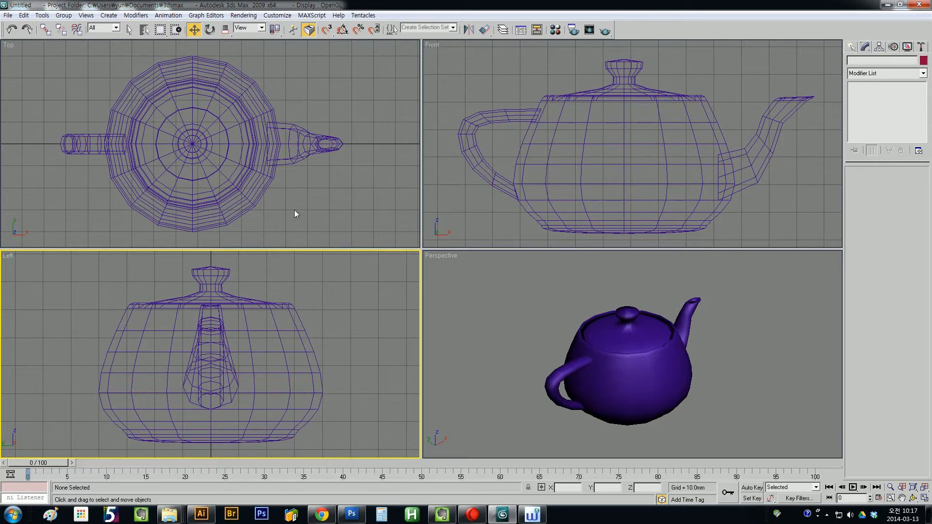
click(310, 203)
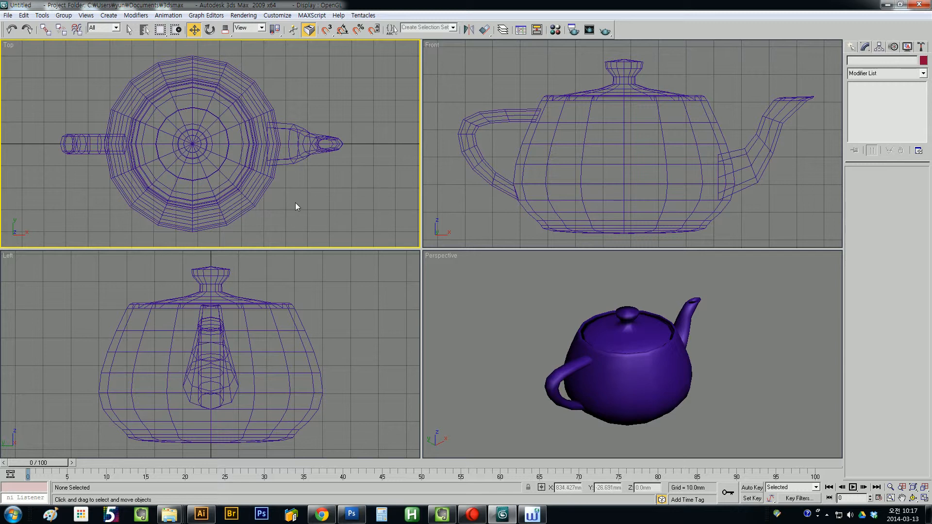
Step: Clone the teapot as a single copy in the Top viewport, placing it at about X 2090 mm, Y 548 mm
click(890, 487)
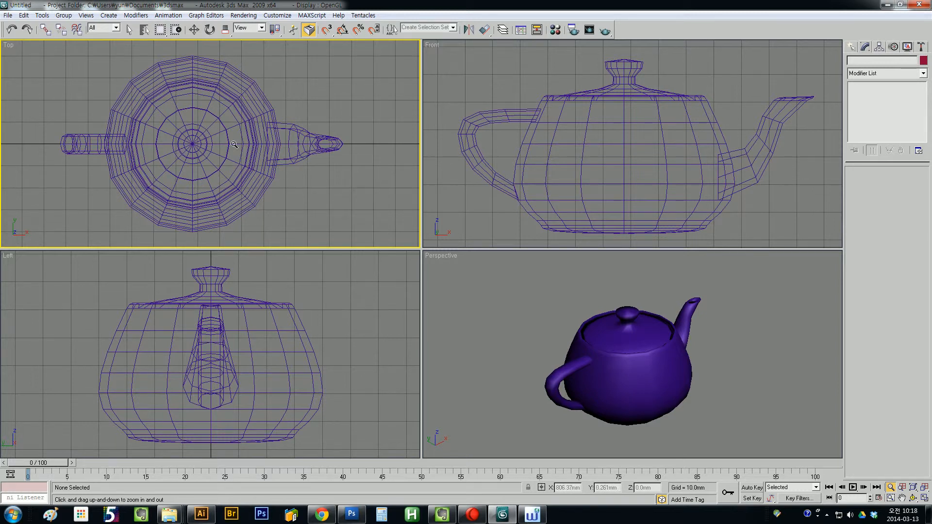
drag(233, 145, 237, 172)
scroll(221, 155, down, 3)
scroll(220, 156, down, 4)
key(w)
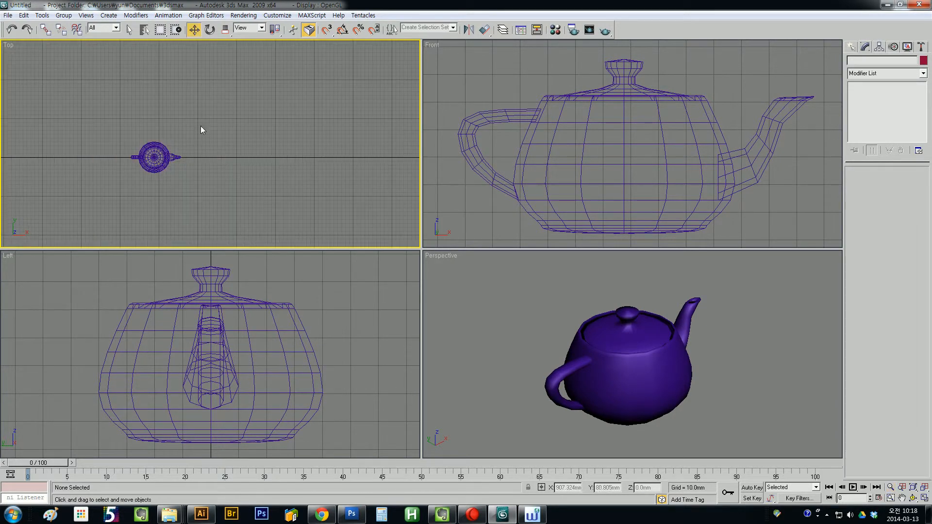
click(160, 154)
scroll(171, 168, down, 3)
middle_drag(173, 171, 91, 212)
shift+drag(96, 186, 353, 90)
click(468, 299)
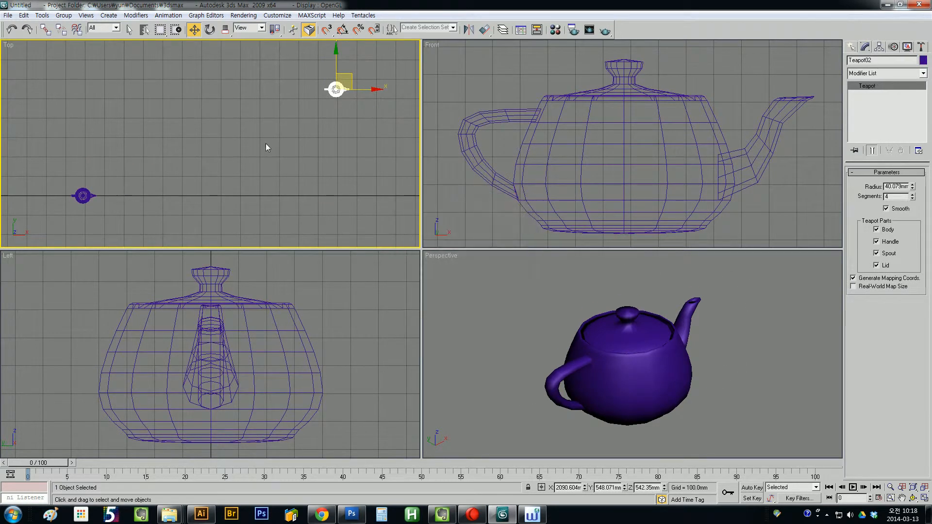
Step: Clone the new teapot as another single copy at about X 2735 mm, Y -853 mm, and clear the selection
scroll(284, 168, down, 3)
shift+drag(276, 66, 338, 201)
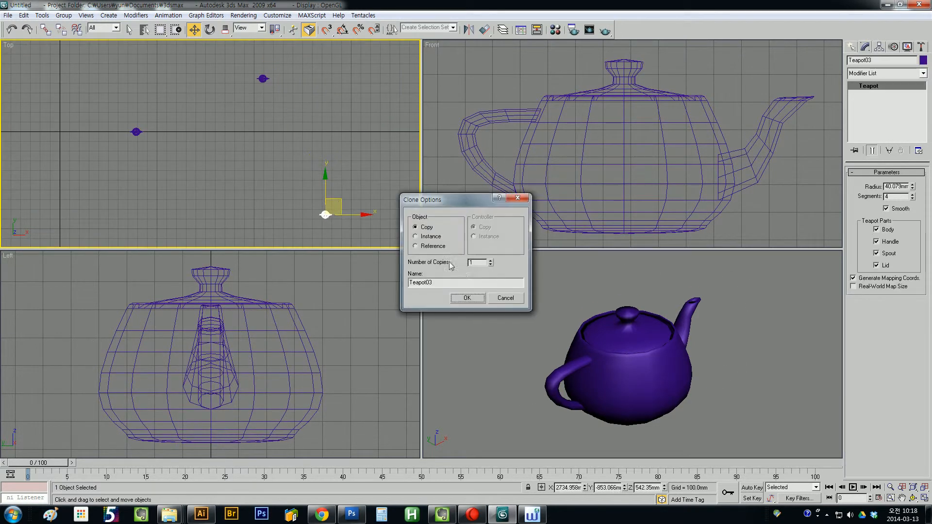
click(469, 297)
click(275, 147)
middle_drag(275, 147, 239, 152)
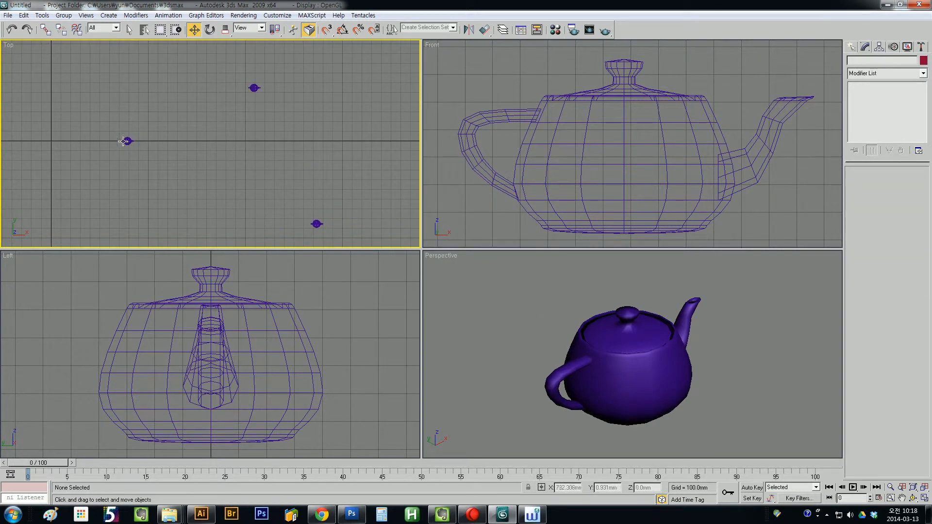
Step: Examine individual teapots in the Top viewport by repeatedly zooming in and out around the original teapot and its upper copy
scroll(126, 141, up, 4)
scroll(126, 141, down, 2)
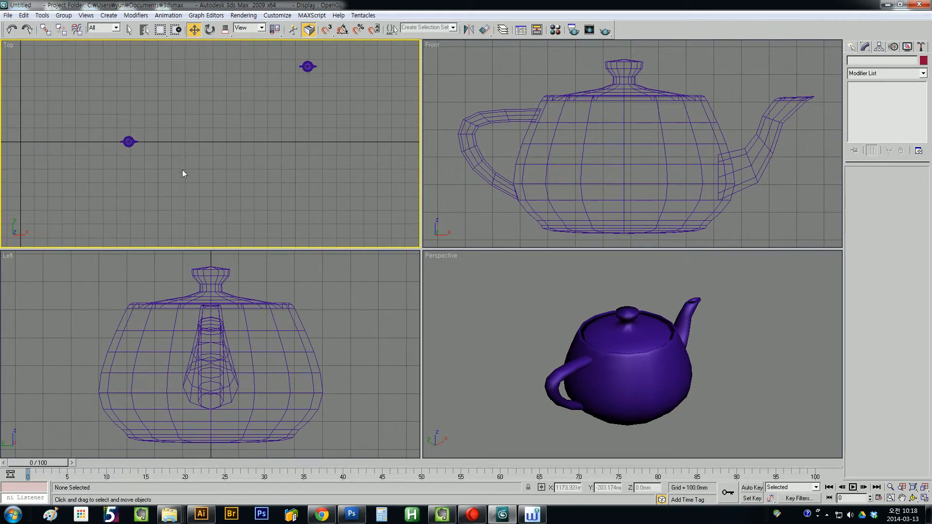
scroll(128, 145, up, 7)
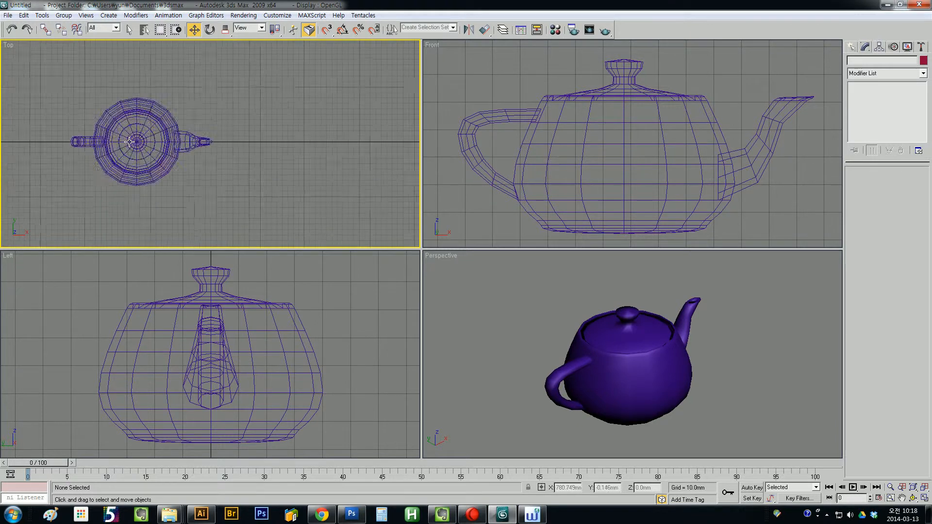
scroll(136, 141, down, 5)
scroll(136, 141, down, 2)
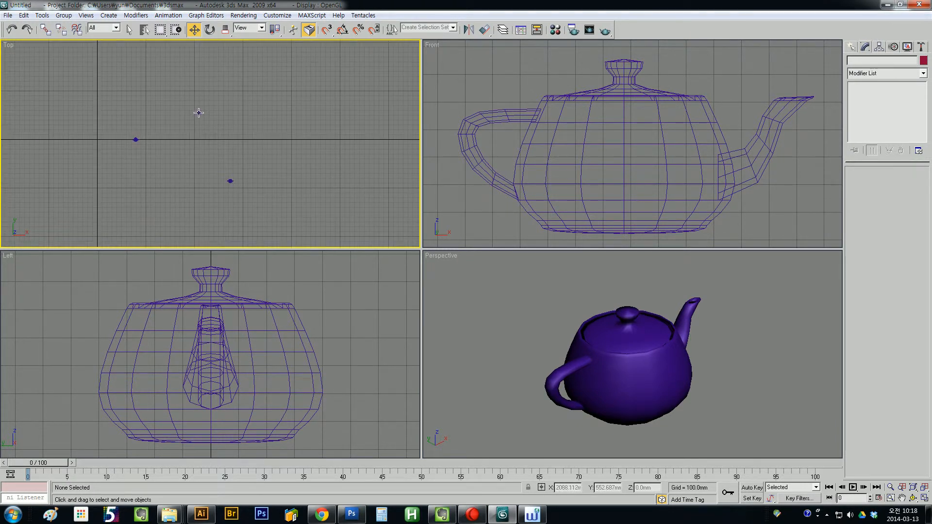
scroll(199, 112, up, 8)
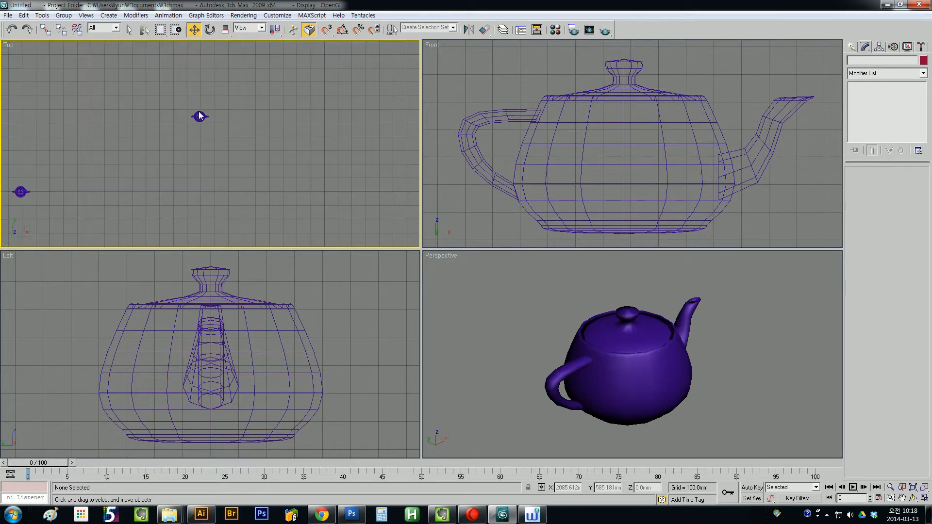
scroll(198, 114, up, 3)
scroll(198, 113, down, 2)
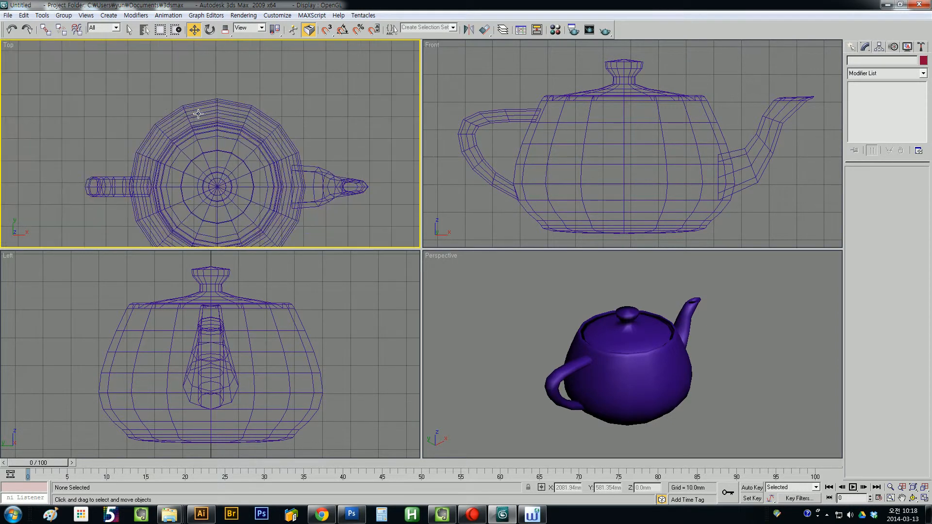
scroll(198, 113, down, 2)
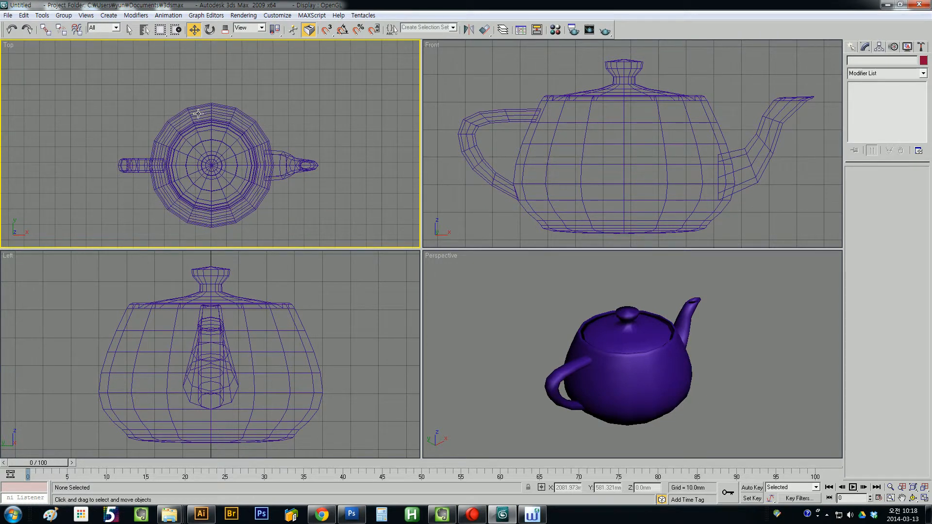
scroll(198, 113, down, 12)
scroll(198, 114, down, 2)
scroll(229, 183, up, 14)
scroll(247, 187, down, 10)
scroll(154, 144, up, 7)
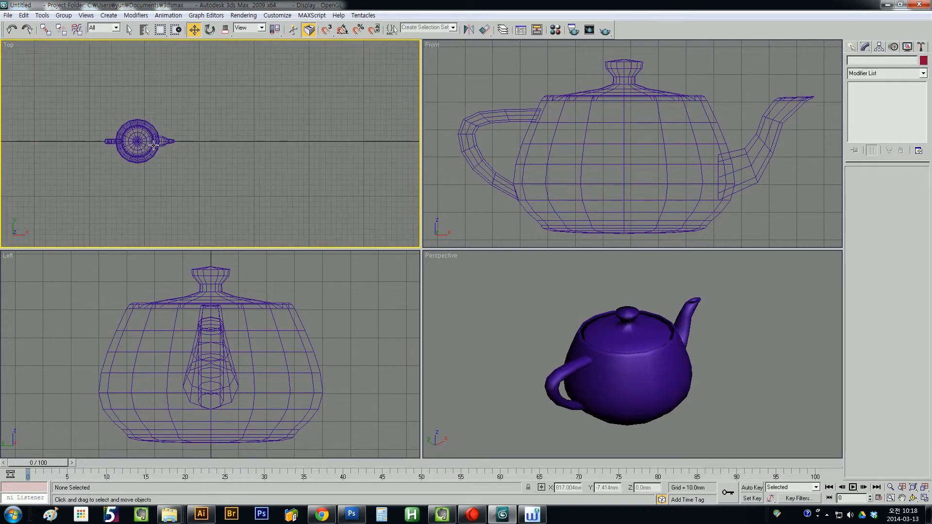
scroll(154, 145, down, 4)
scroll(328, 69, up, 7)
scroll(328, 69, down, 7)
key(z)
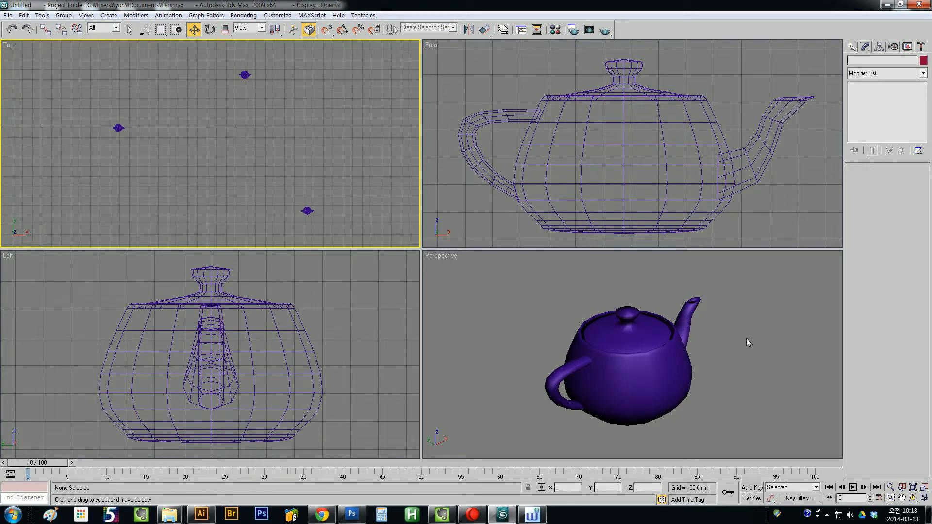
Step: Examine the original teapot in the Top viewport with the Zoom tool, then zoom back out to see its copies
click(890, 487)
mouse_move(217, 157)
mouse_down()
mouse_move(223, 88)
mouse_move(223, 180)
mouse_move(225, 122)
mouse_move(227, 147)
mouse_up()
drag(306, 211, 253, 184)
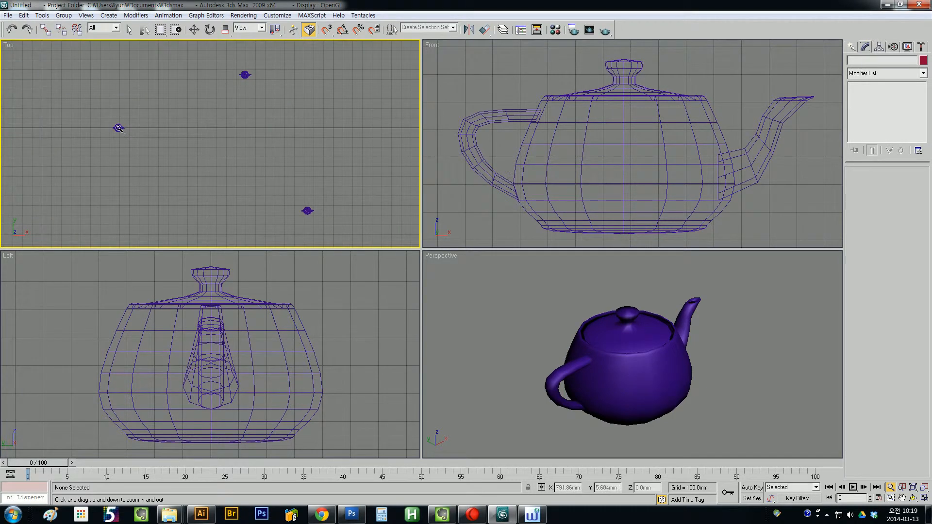
drag(118, 128, 178, 232)
right_click(178, 231)
drag(118, 128, 127, 61)
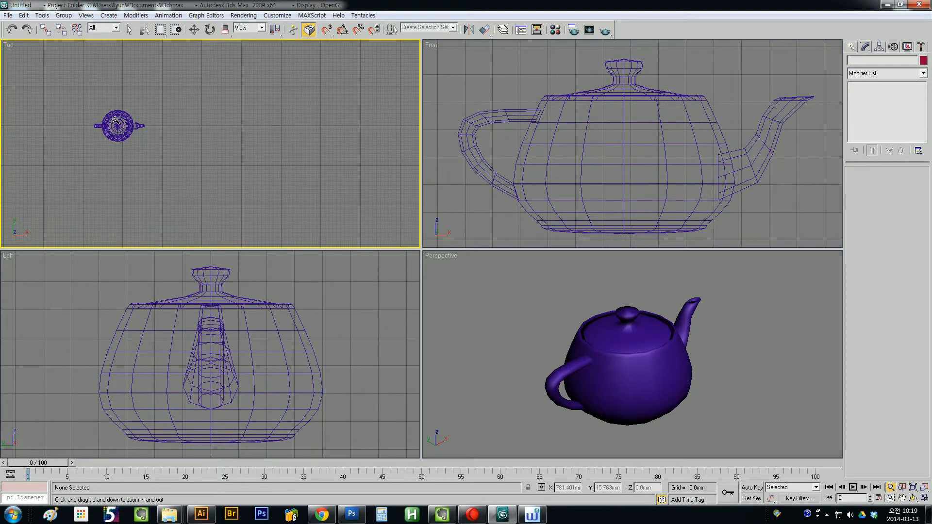
drag(119, 124, 144, 73)
right_click(144, 73)
scroll(254, 170, down, 4)
scroll(255, 166, down, 1)
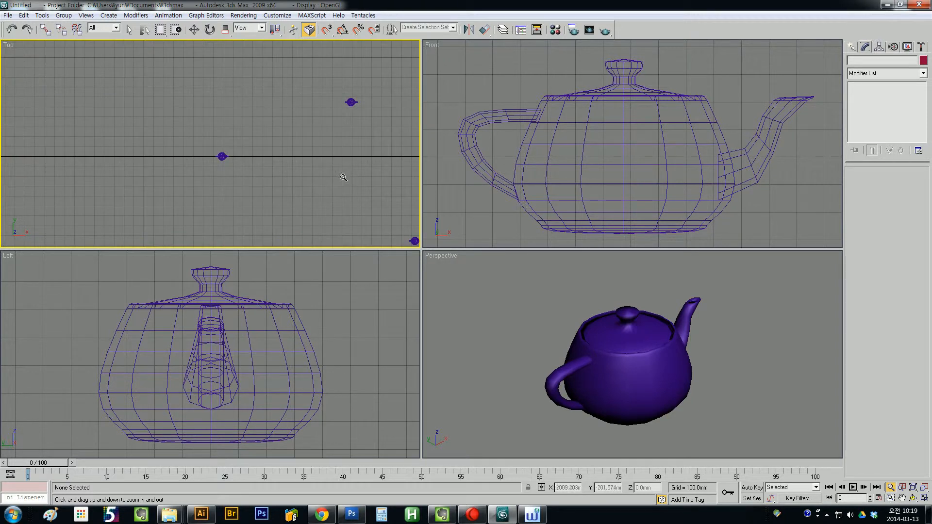
Step: Magnify all four viewports together slightly with Zoom All
click(901, 488)
drag(236, 164, 268, 170)
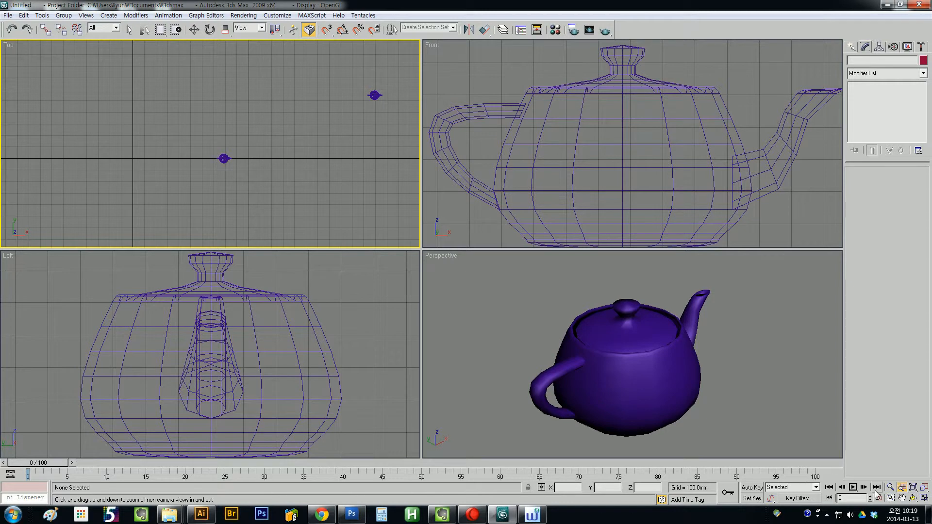
Step: Fit all teapots in the Top and Front viewports individually, then in every viewport at once with Zoom Extents All
click(913, 488)
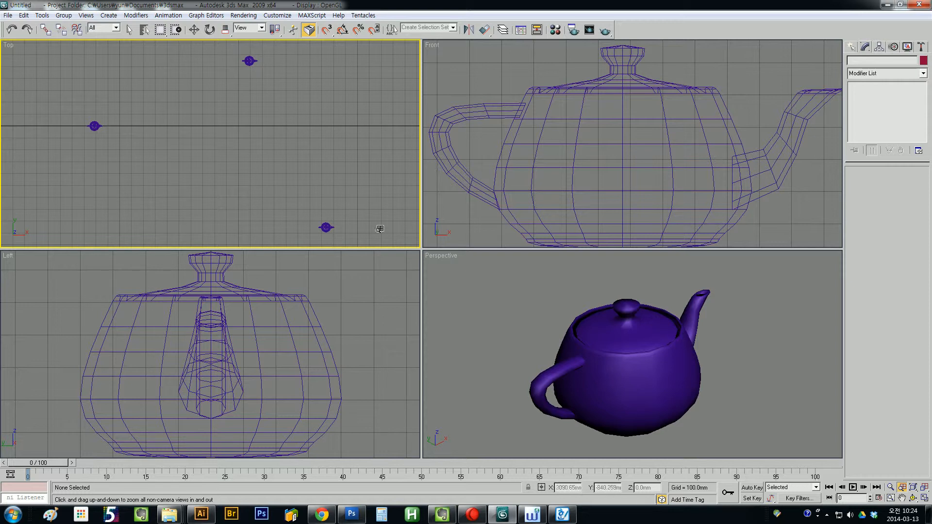
right_click(479, 209)
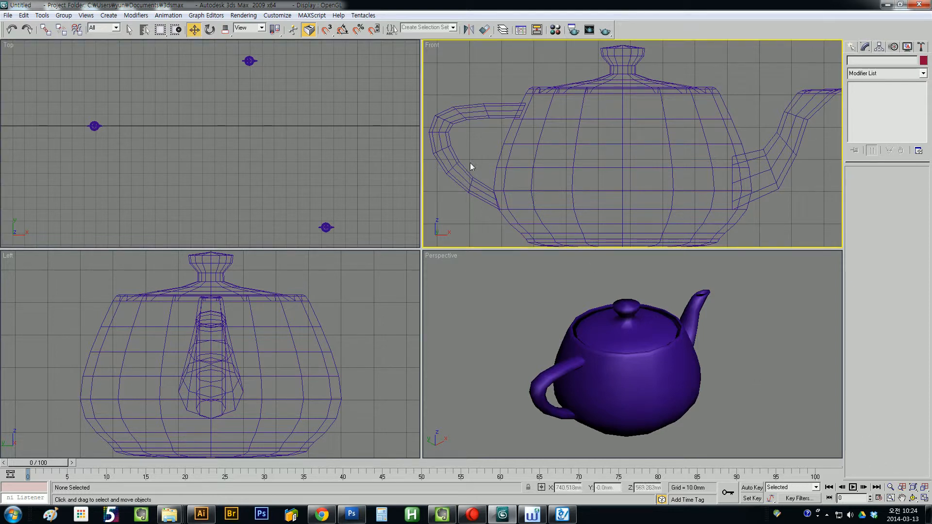
click(913, 486)
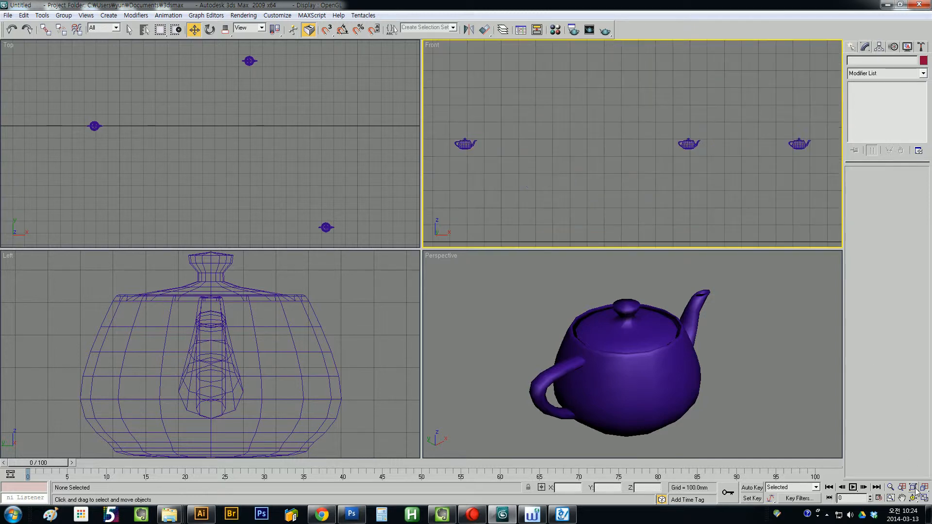
right_click(371, 287)
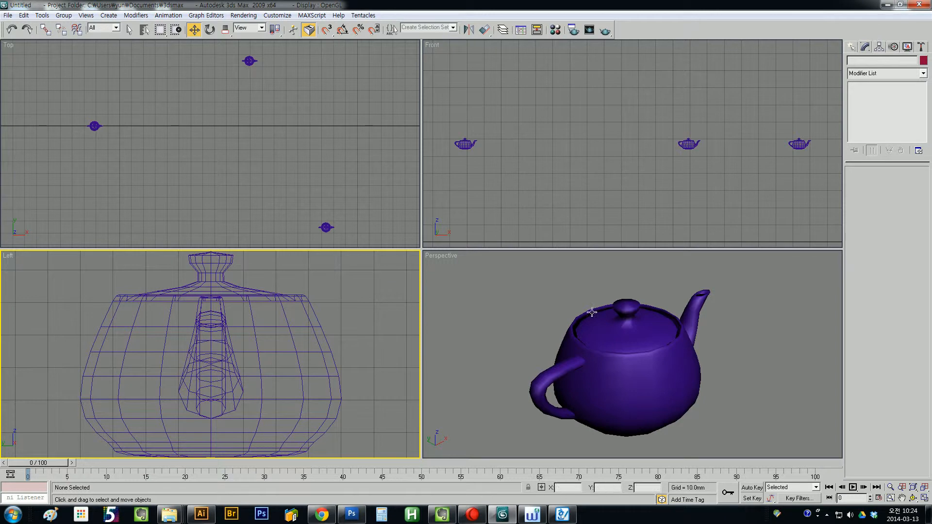
click(924, 489)
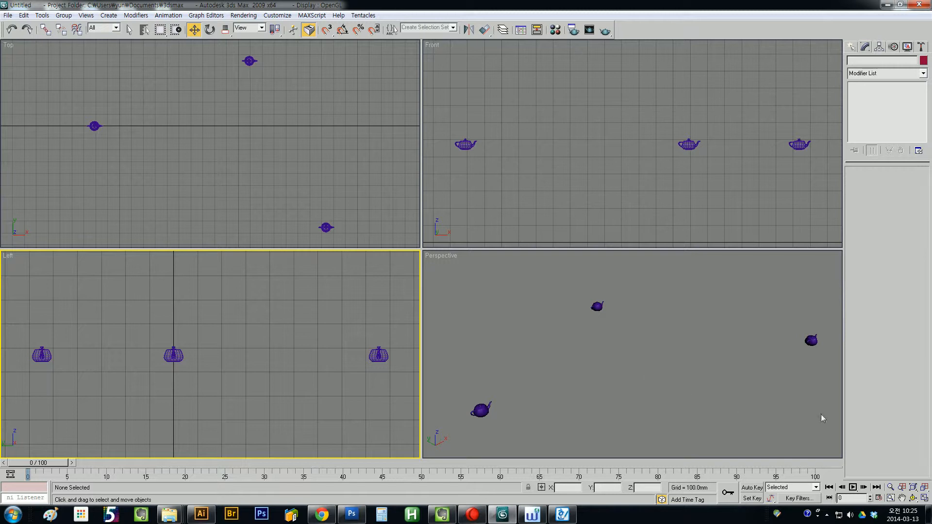
Step: Select the lower teapot copy in the Top viewport and frame only that teapot with Zoom Extents Selected
mouse_move(927, 491)
mouse_down()
mouse_move(927, 469)
mouse_move(914, 491)
mouse_move(914, 478)
mouse_up()
click(276, 83)
click(249, 60)
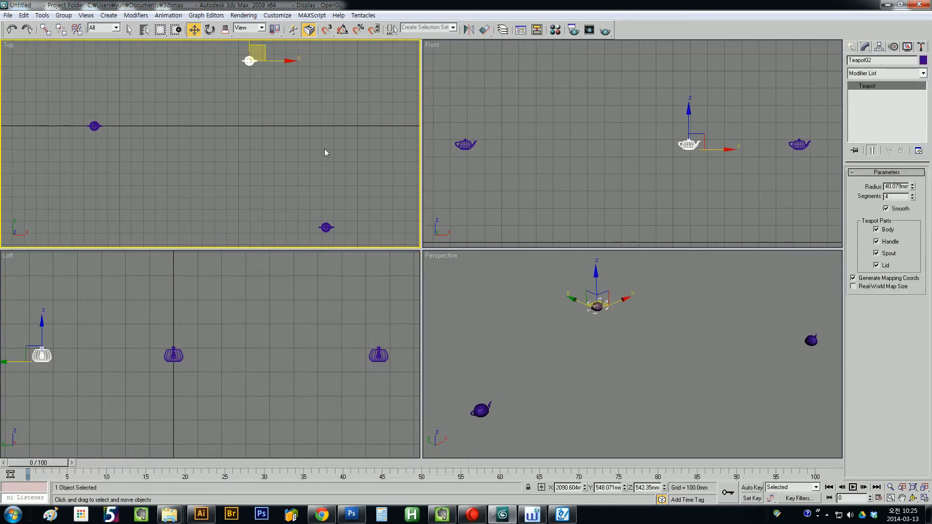
click(231, 107)
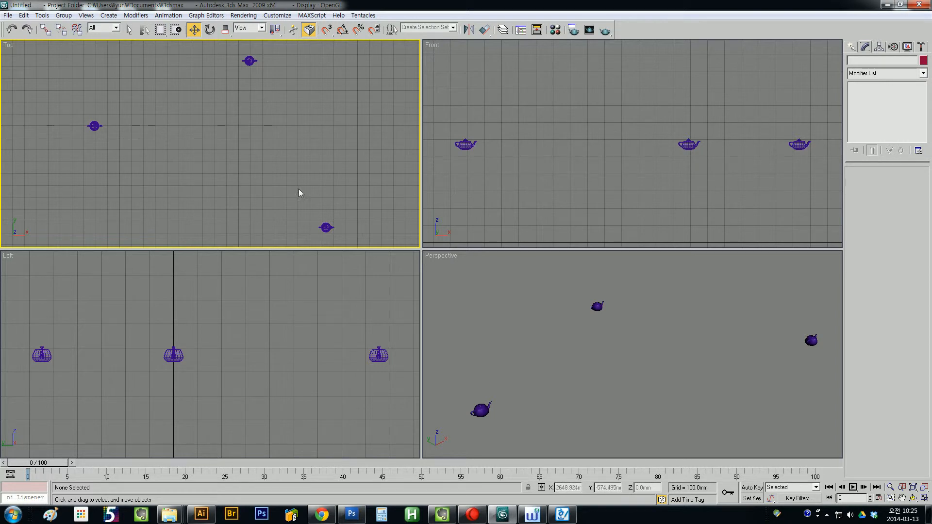
click(326, 227)
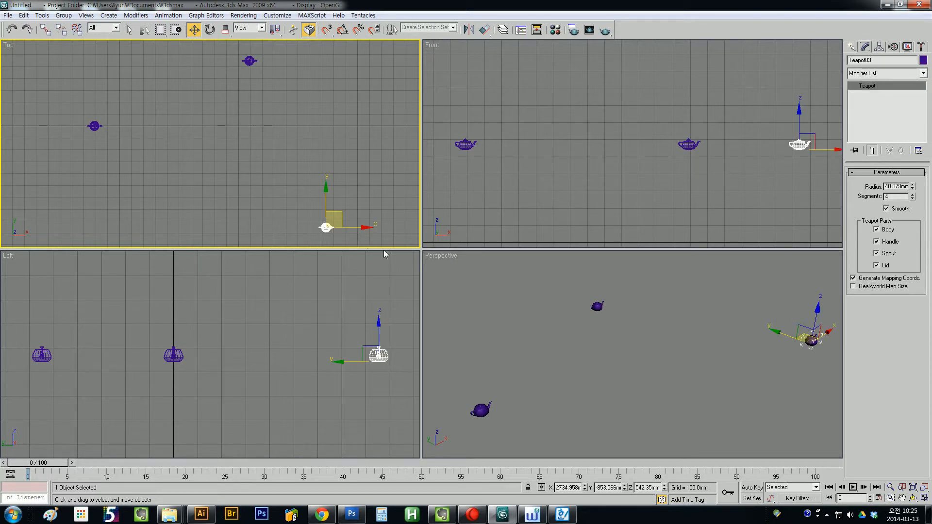
drag(913, 487, 915, 478)
drag(913, 478, 914, 481)
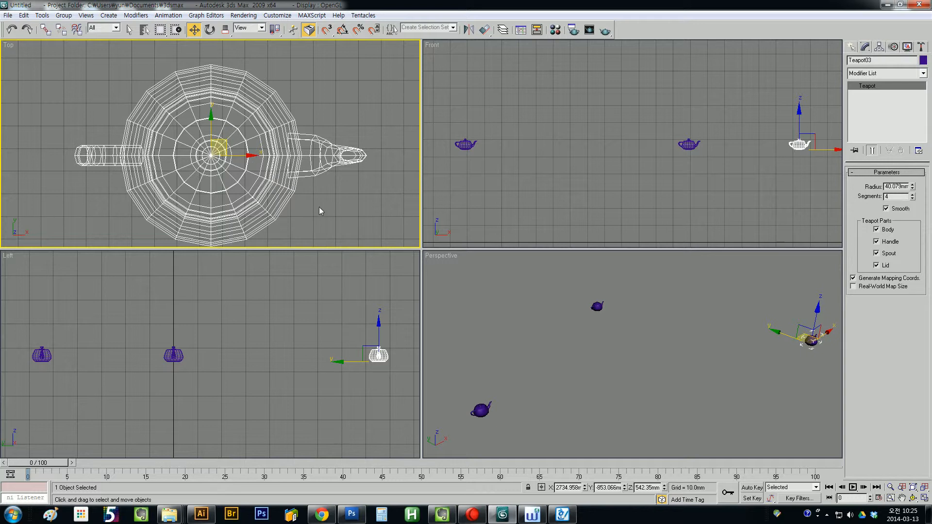
Step: Select both teapot copies in the Top viewport and frame the pair with Zoom Extents Selected
scroll(330, 202, down, 8)
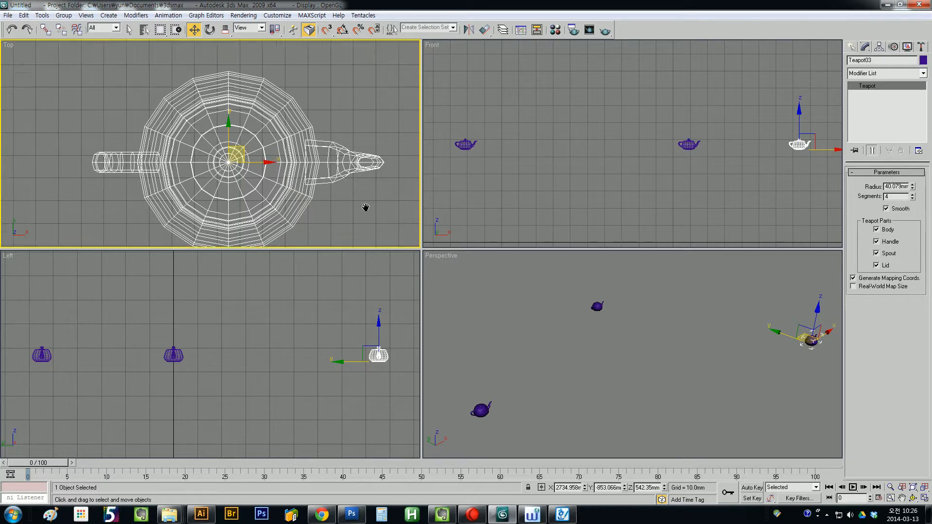
drag(342, 223, 183, 45)
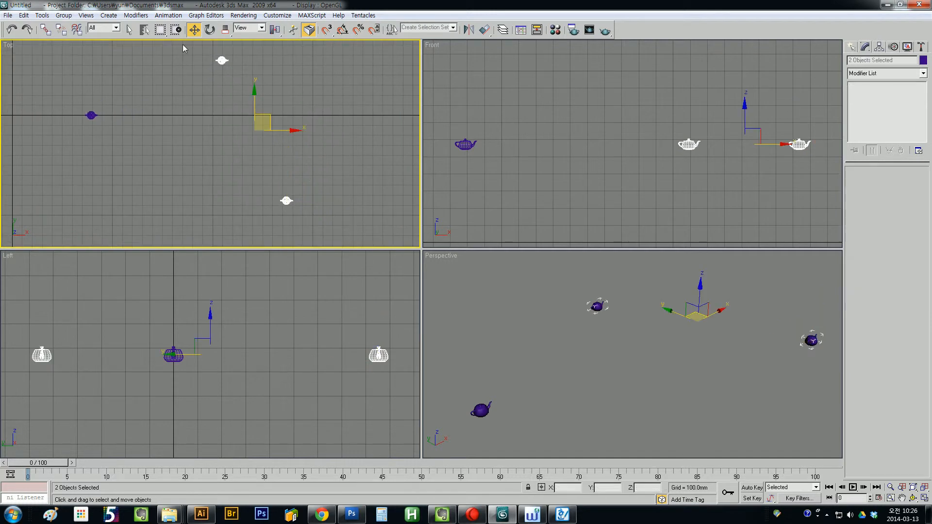
click(912, 487)
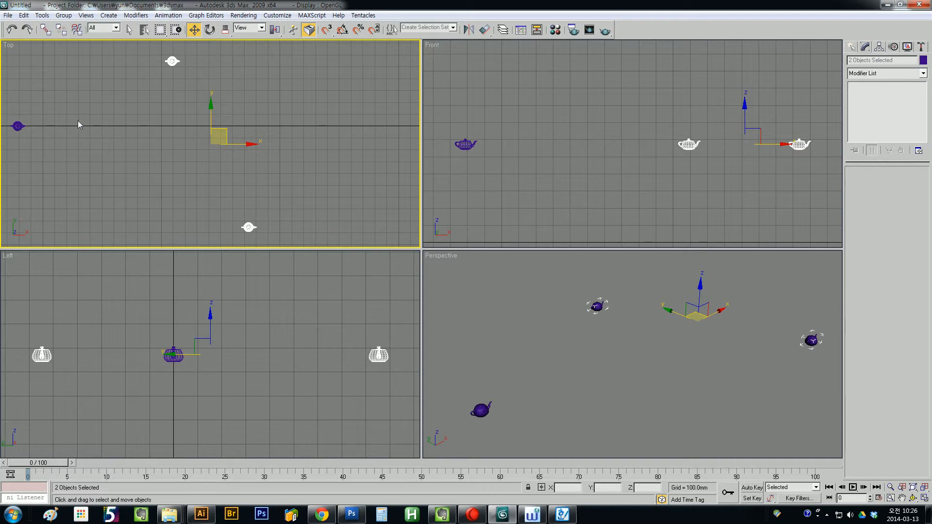
Step: Move the lower teapot copy right beside the upper copy in the Top viewport and select both copies
click(286, 182)
click(248, 227)
drag(264, 203, 197, 54)
click(248, 227)
middle_drag(208, 107, 274, 180)
drag(282, 169, 199, 105)
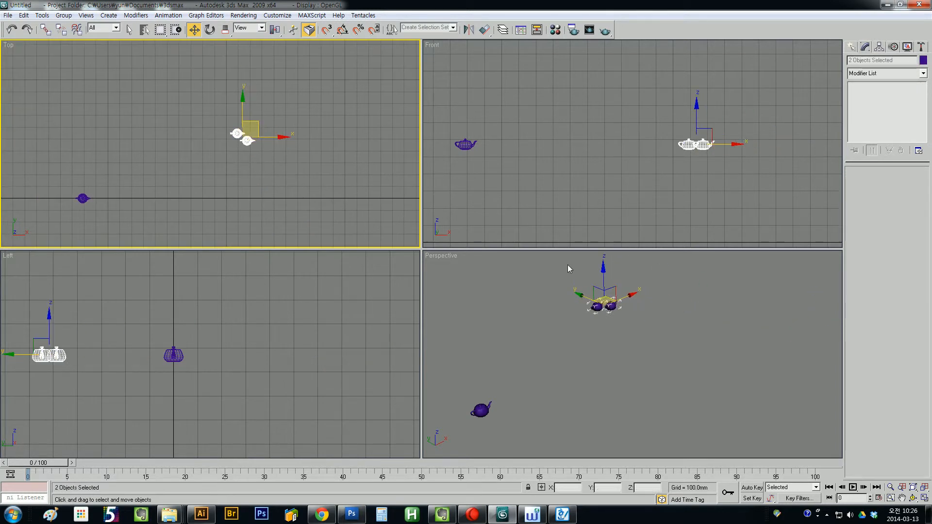
Step: Frame the two selected teapots in the Top viewport, then in all viewports with Zoom Extents All Selected
click(913, 487)
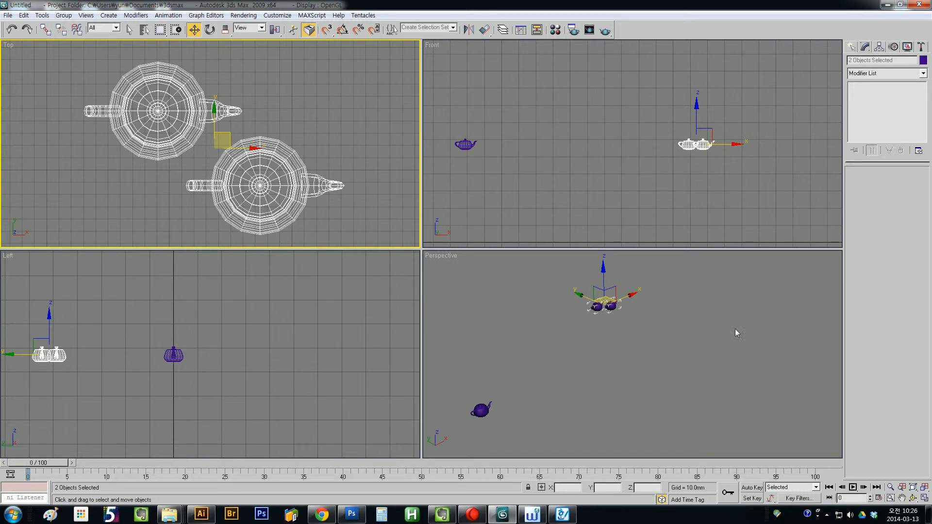
drag(924, 487, 925, 481)
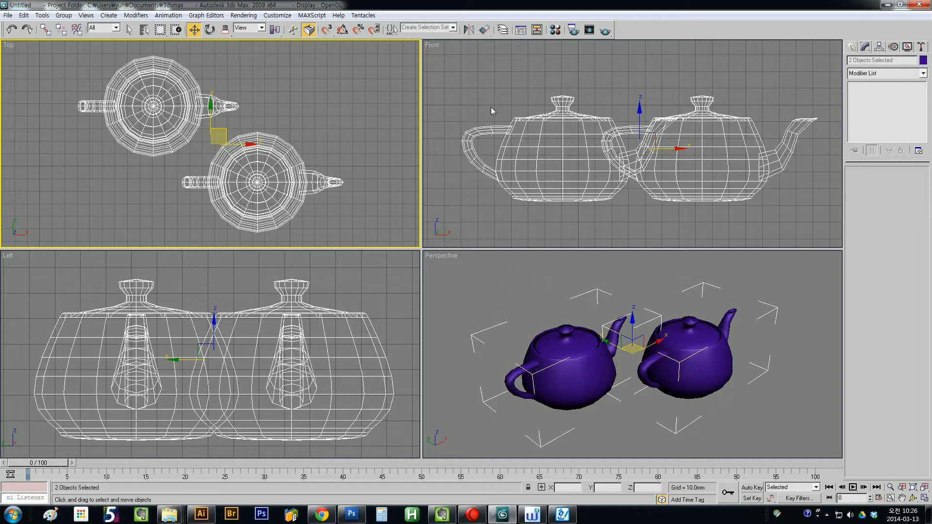
Step: Zoom the Front viewport into a region around the lid knob of the teapot nearest its first handle
click(889, 498)
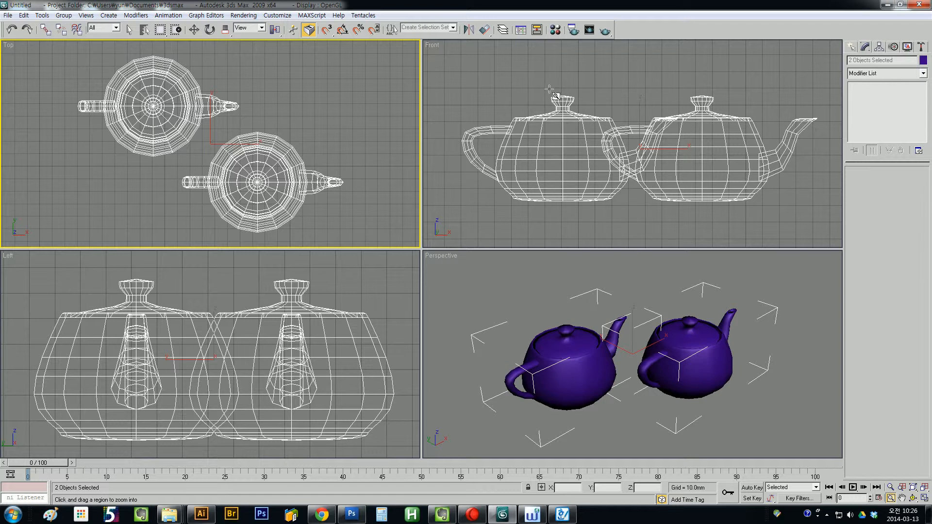
drag(547, 91, 565, 107)
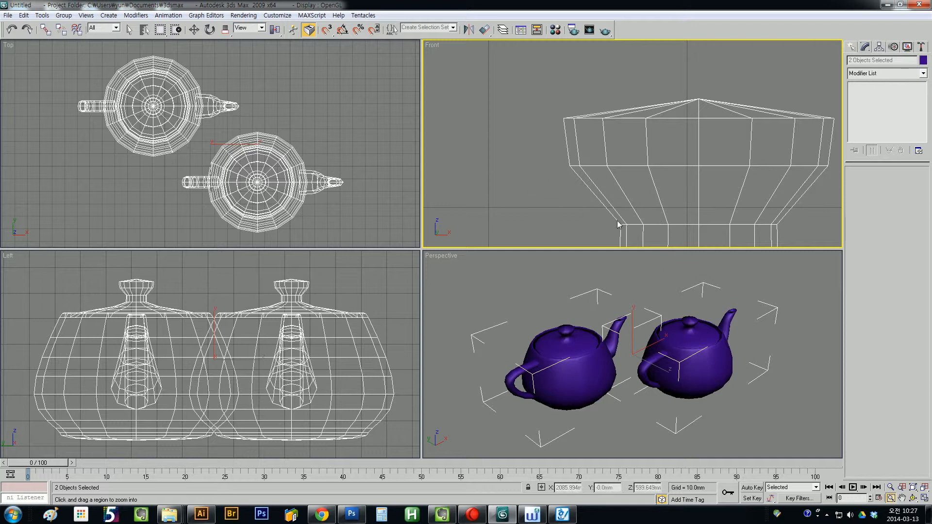
Step: Pan the view in the Front, Top, Left and Perspective viewports one after another
click(902, 499)
drag(702, 189, 640, 170)
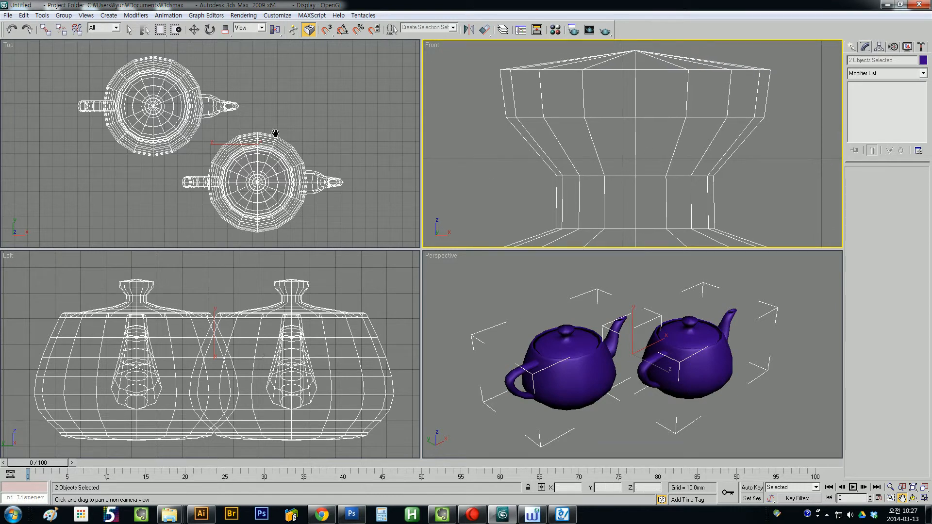
click(148, 167)
mouse_move(261, 148)
mouse_down()
mouse_move(226, 158)
mouse_move(331, 158)
mouse_move(201, 171)
mouse_move(296, 98)
mouse_move(366, 147)
mouse_move(191, 145)
mouse_move(354, 146)
mouse_move(270, 139)
mouse_up()
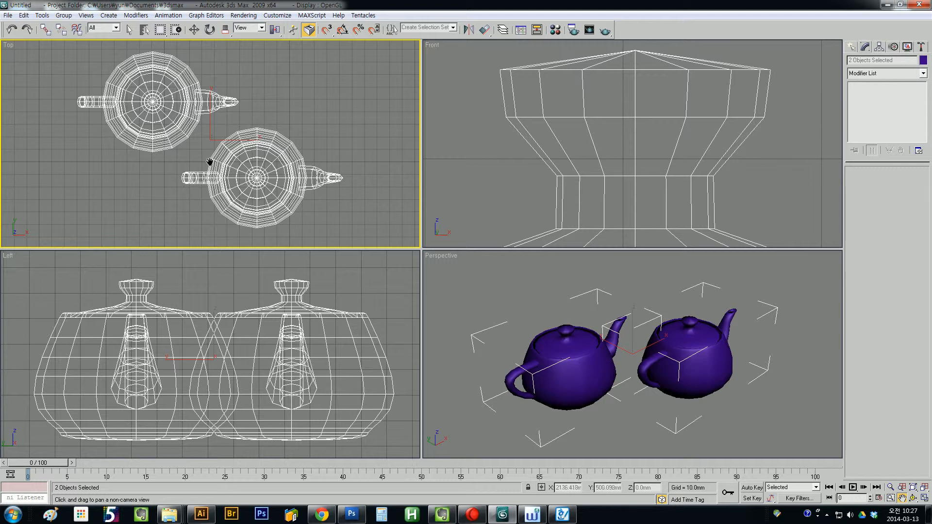
drag(204, 156, 160, 170)
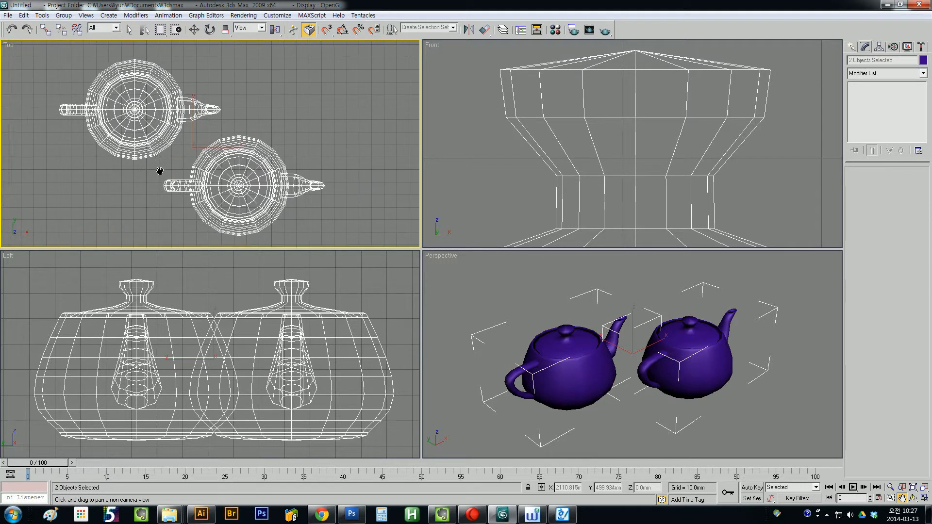
mouse_move(204, 358)
mouse_down()
mouse_move(90, 354)
mouse_move(200, 358)
mouse_up()
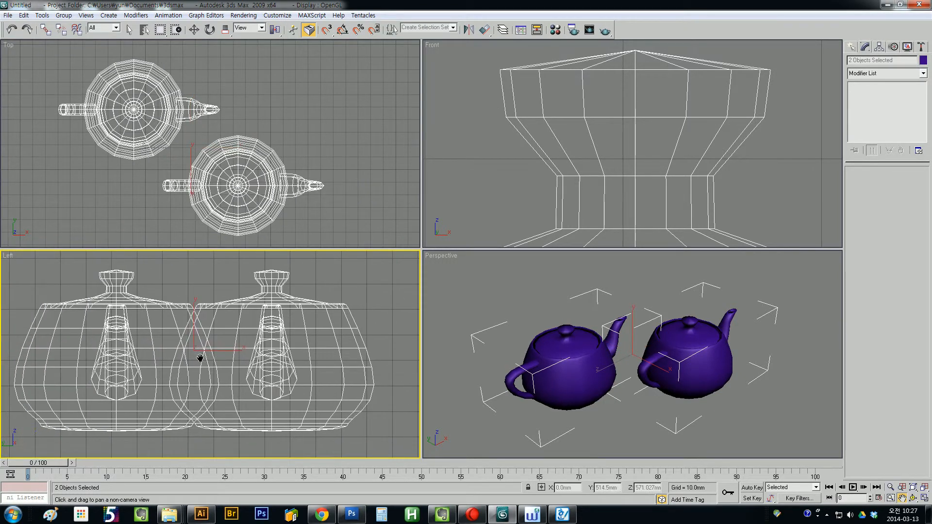
drag(633, 355, 649, 379)
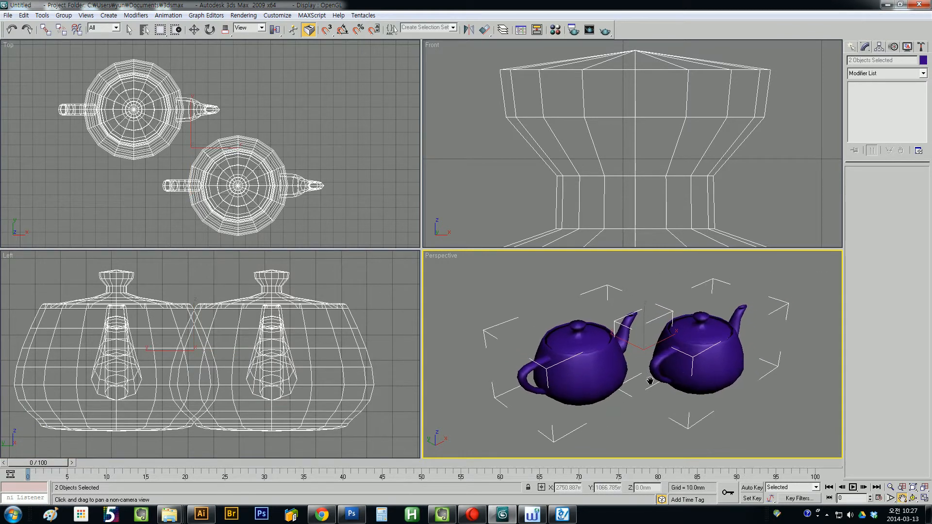
Step: Clear the teapot selection in the Top viewport and activate the Perspective viewport
mouse_move(901, 498)
mouse_down()
mouse_move(903, 478)
mouse_move(904, 502)
mouse_up()
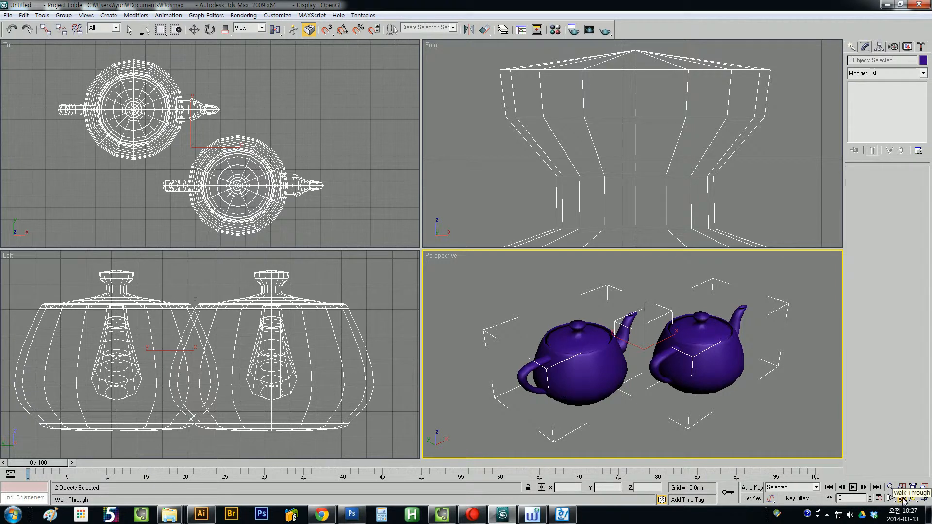
click(210, 168)
click(240, 114)
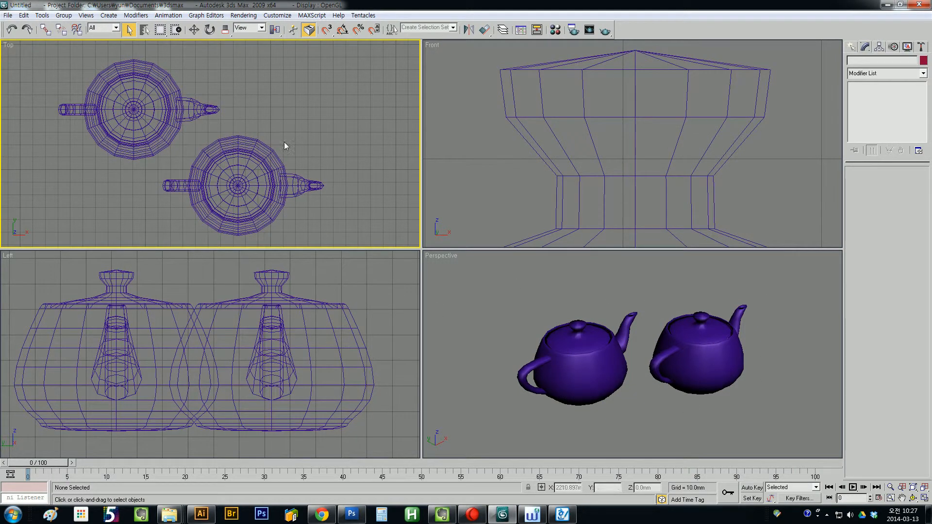
drag(135, 208, 236, 135)
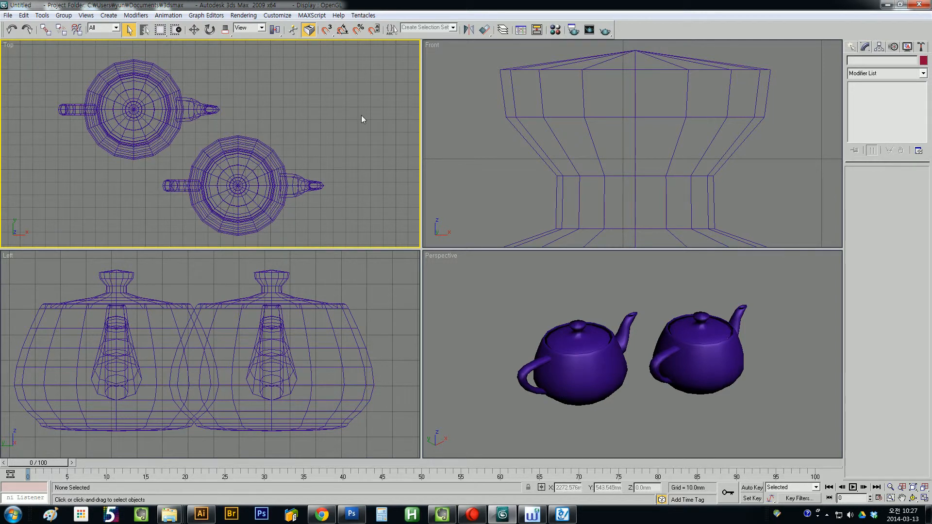
click(903, 498)
click(902, 498)
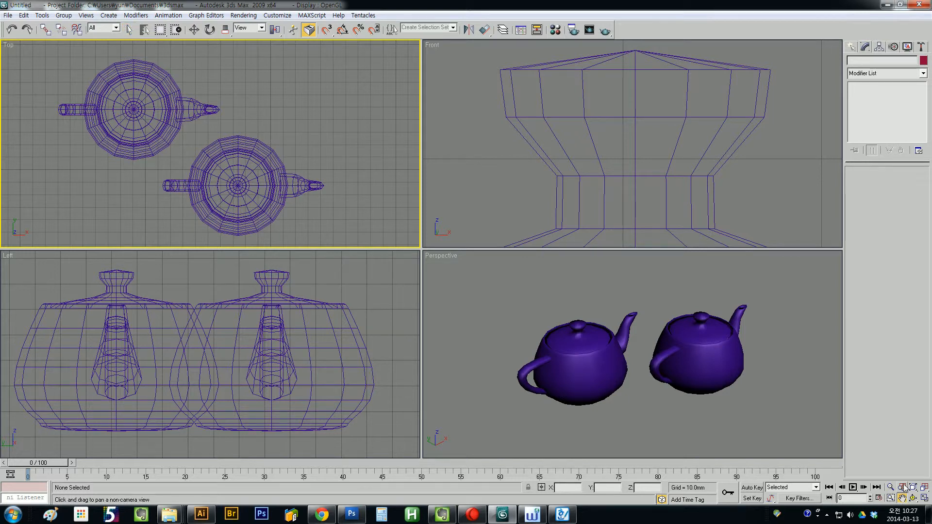
right_click(534, 295)
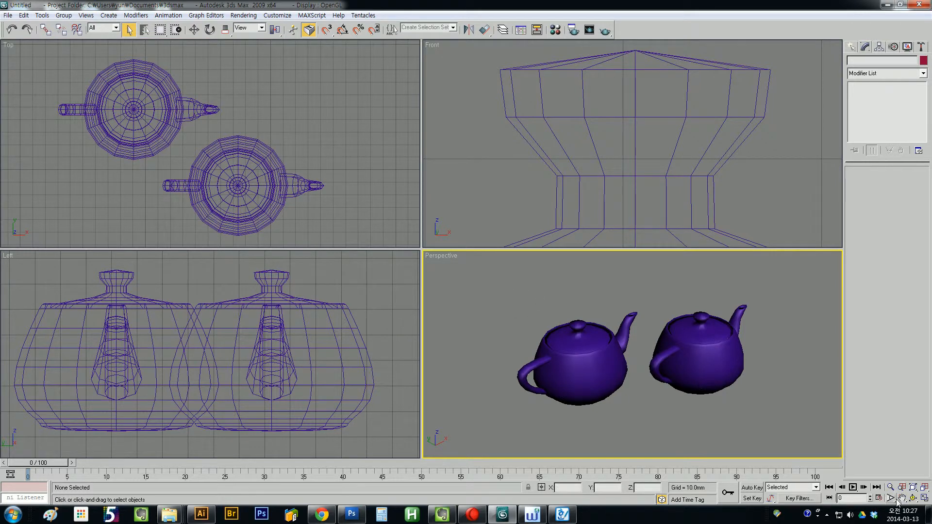
Step: Turn the Perspective view with Walk Through, looking away from the teapots and back at both of them
drag(901, 498, 902, 489)
mouse_move(661, 402)
mouse_down()
mouse_move(672, 364)
mouse_move(644, 410)
mouse_move(636, 391)
mouse_move(663, 396)
mouse_move(642, 403)
mouse_move(659, 410)
mouse_up()
right_click(659, 410)
drag(901, 501, 901, 478)
drag(699, 368, 673, 391)
drag(902, 498, 904, 488)
drag(605, 387, 561, 387)
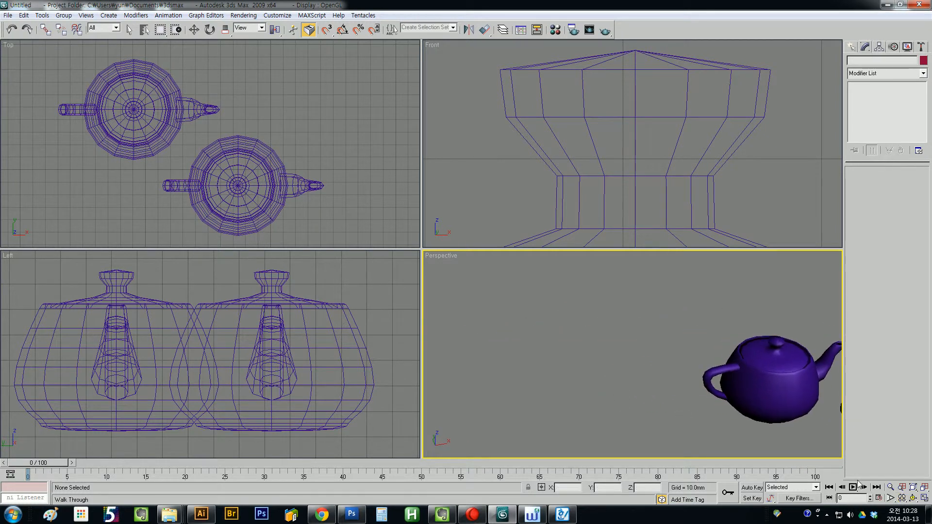
drag(901, 499, 901, 476)
drag(674, 374, 624, 359)
Step: Orbit the Perspective view around the teapots until their spouts point toward the viewer
click(901, 497)
drag(903, 497, 903, 487)
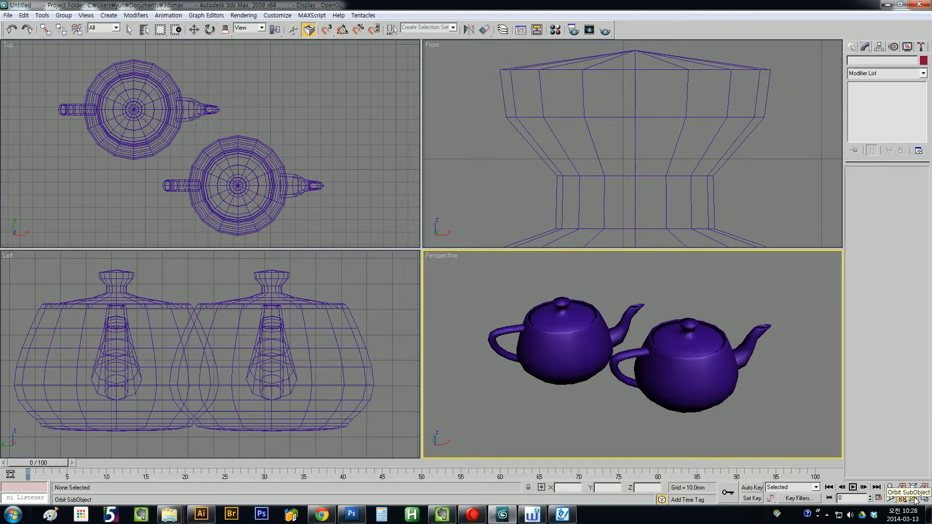
click(914, 498)
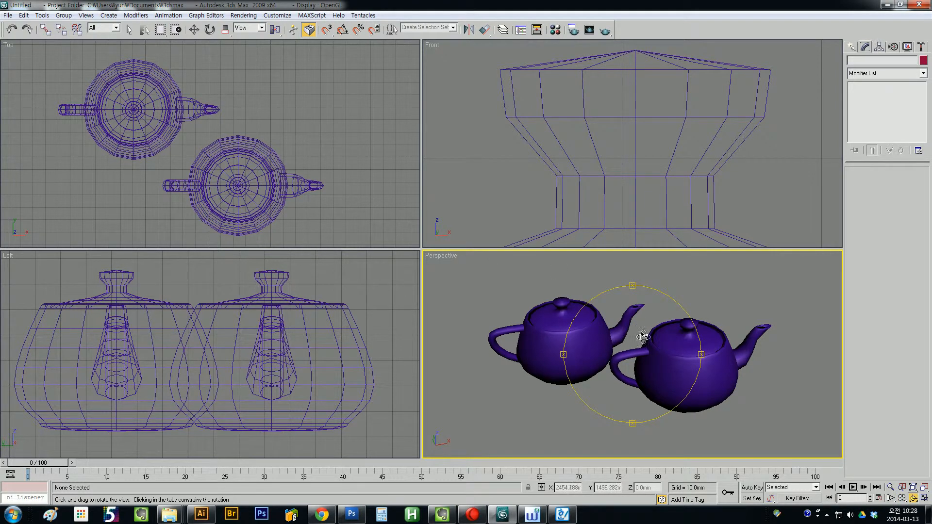
drag(657, 376, 609, 359)
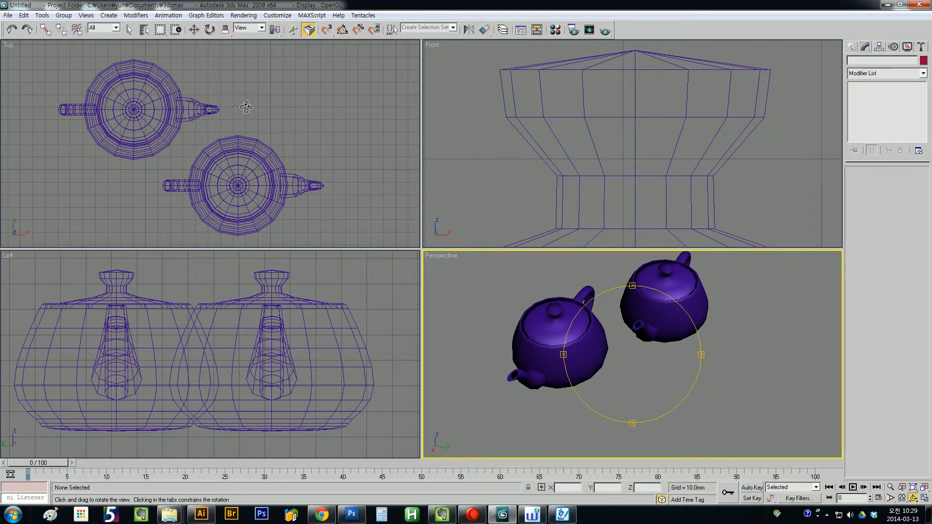
Step: Try rotating the Top viewport with the orbit gizmo's side handle, lower handle and interior, cancelling each rotation
right_click(203, 141)
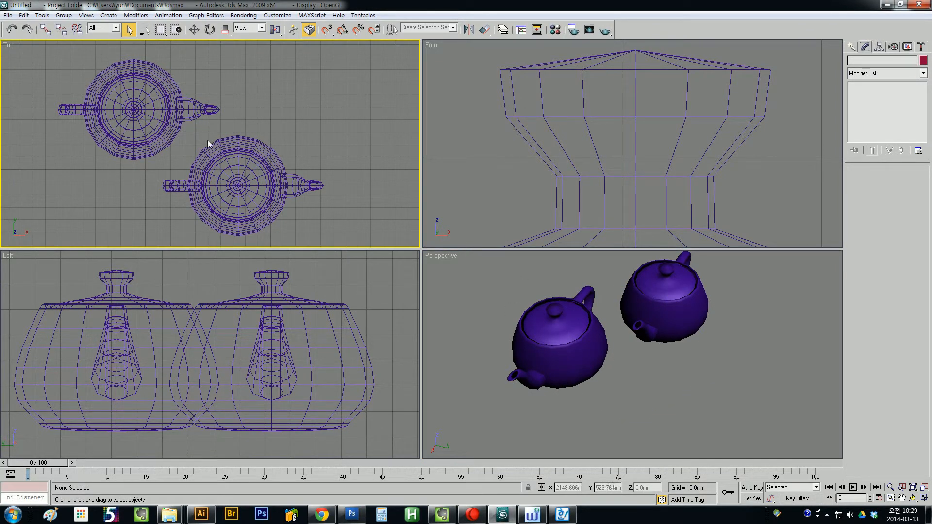
click(913, 499)
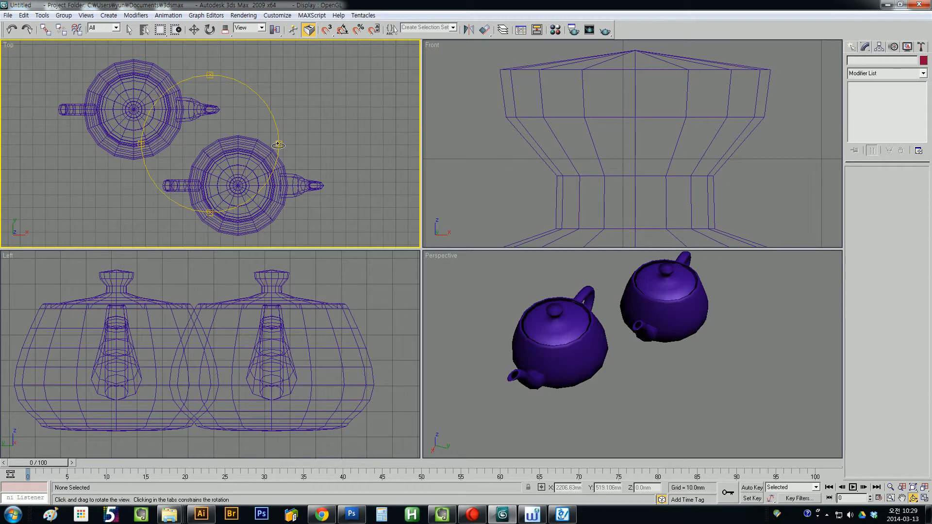
mouse_move(278, 143)
mouse_down()
mouse_move(361, 140)
mouse_move(286, 142)
mouse_up()
right_click(286, 142)
mouse_move(210, 213)
mouse_down()
mouse_move(208, 172)
mouse_move(212, 209)
mouse_up()
right_click(212, 209)
drag(215, 145, 318, 149)
right_click(318, 150)
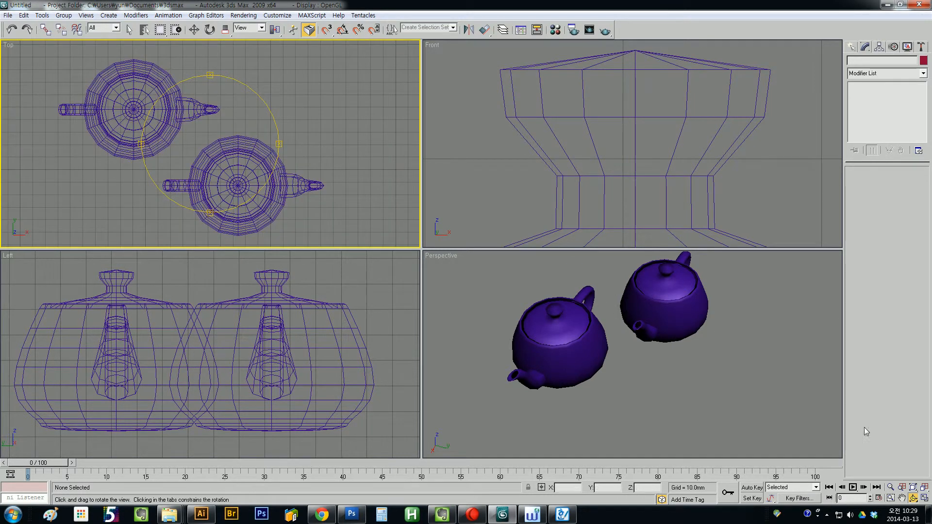
Step: Examine the available Orbit tool variants and leave orbit mode
click(914, 497)
drag(917, 501, 914, 479)
drag(915, 479, 916, 490)
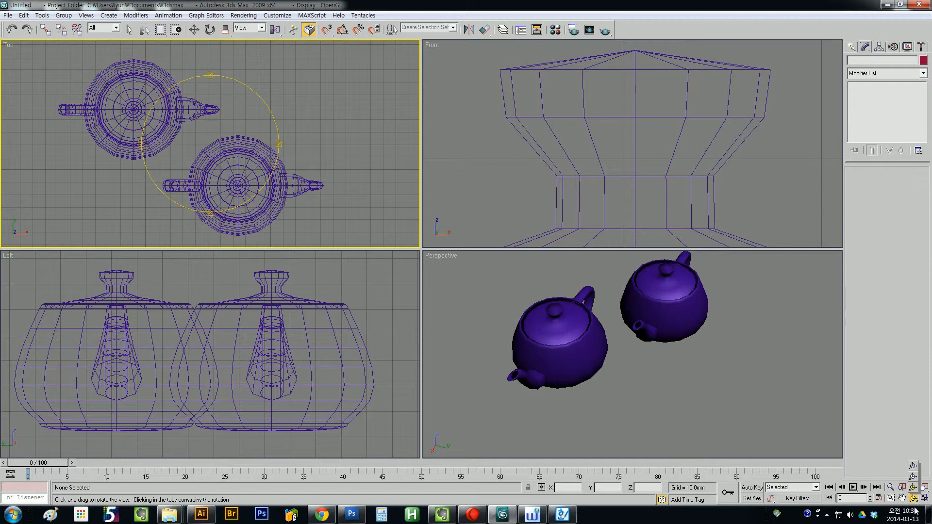
click(914, 500)
click(914, 500)
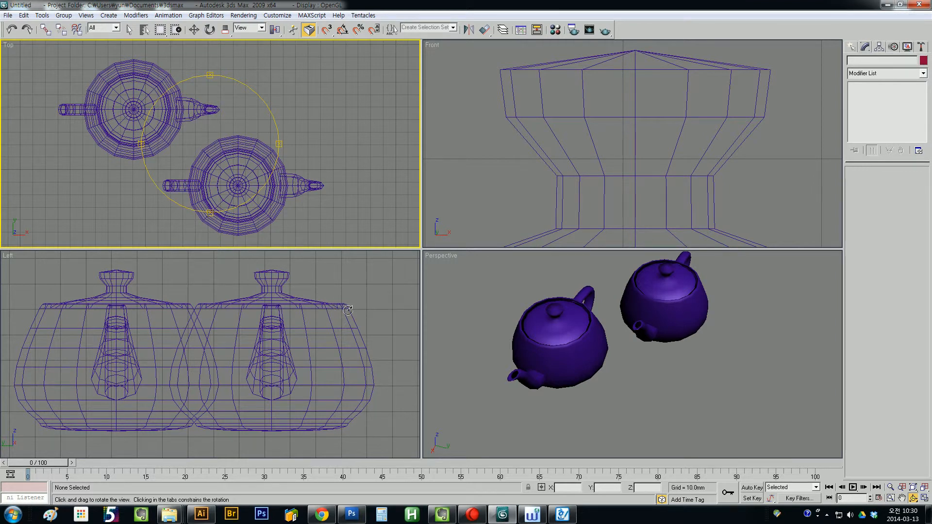
key(Escape)
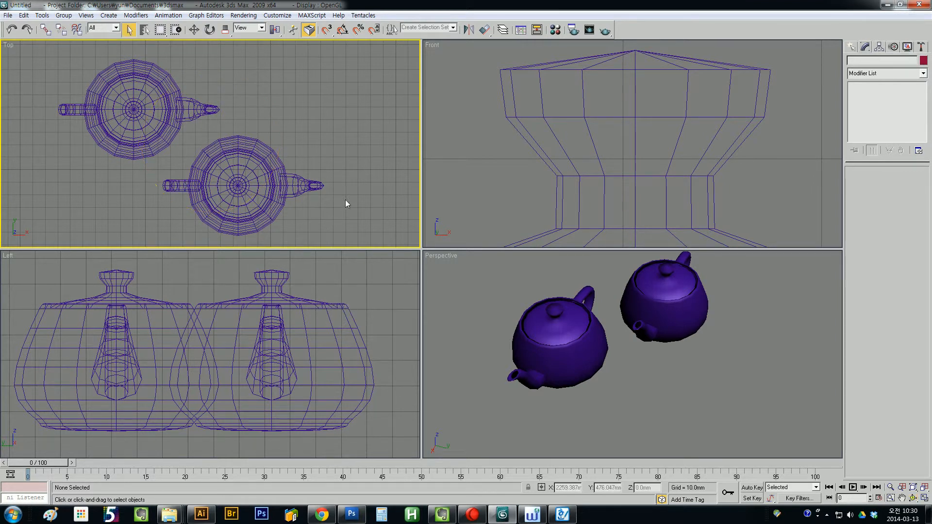
Step: Select the lower teapot in the Top viewport and convert it to an Editable Poly
click(264, 188)
middle_drag(264, 188, 241, 171)
right_click(242, 170)
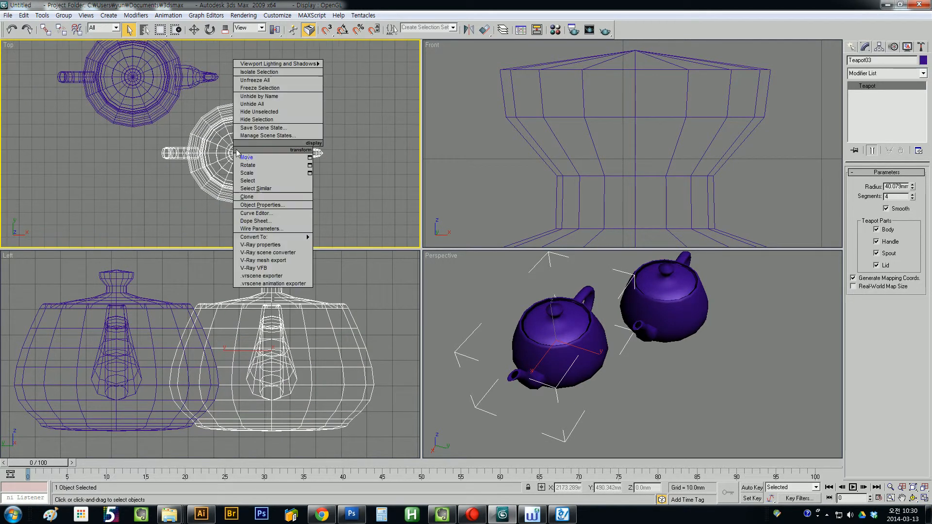
mouse_move(273, 240)
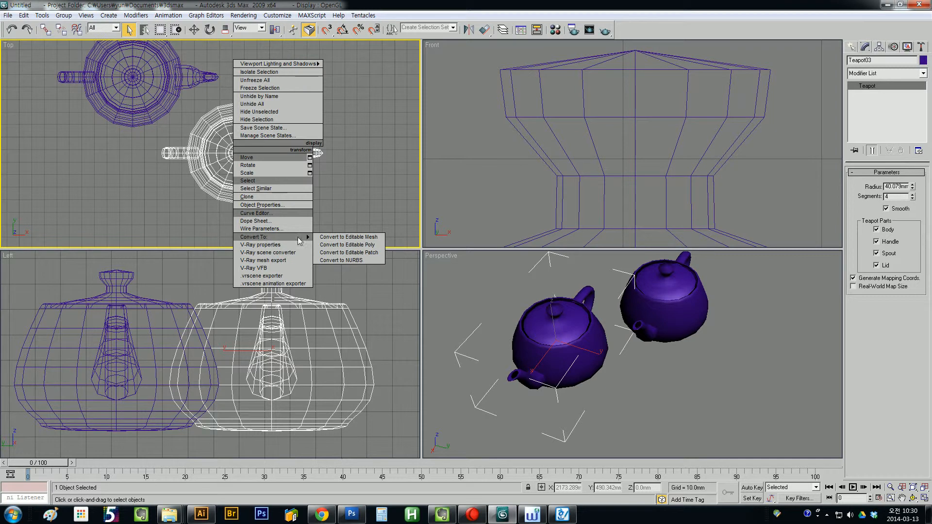
click(348, 245)
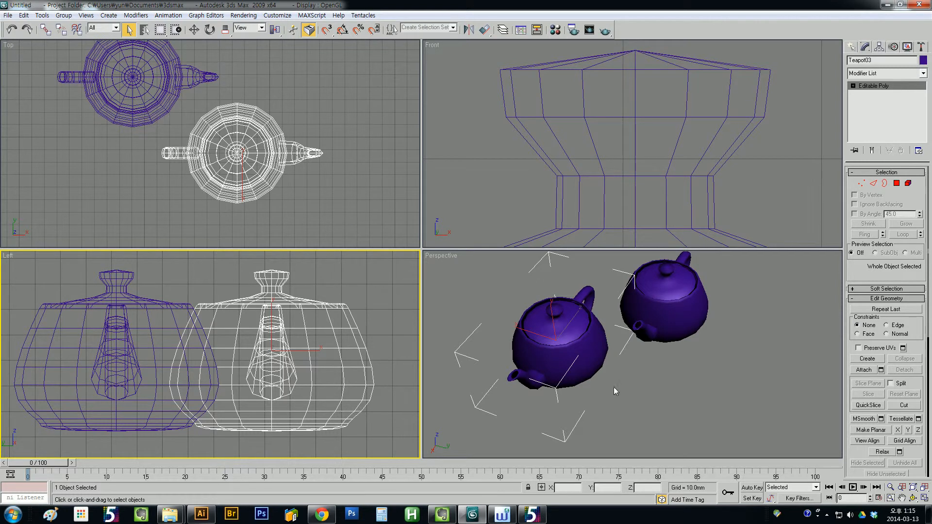
Step: View the conversion options for the converted teapot in the Perspective viewport and dismiss them without converting
click(568, 352)
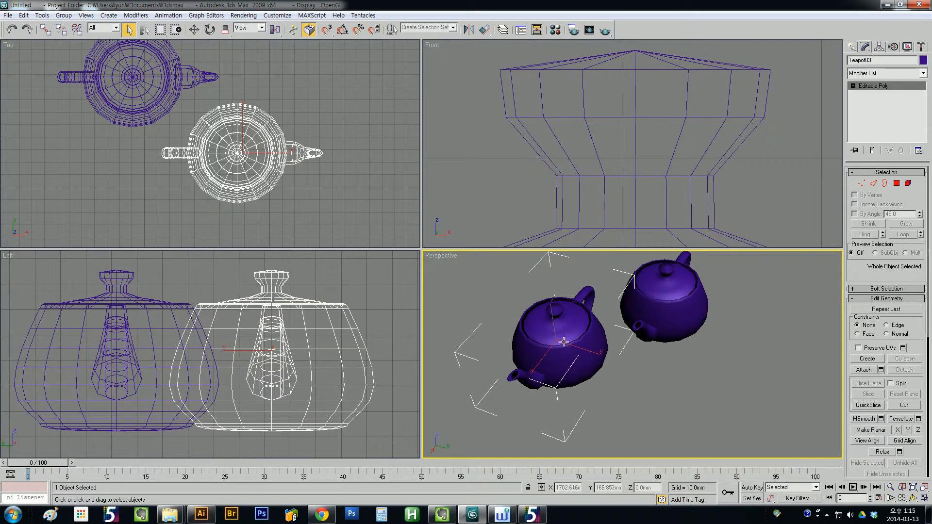
right_click(554, 330)
mouse_move(582, 420)
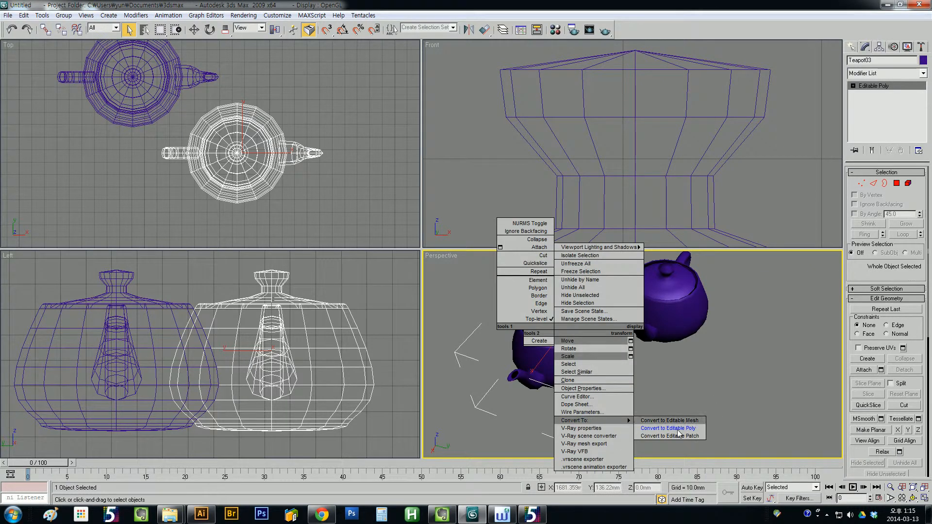
click(704, 397)
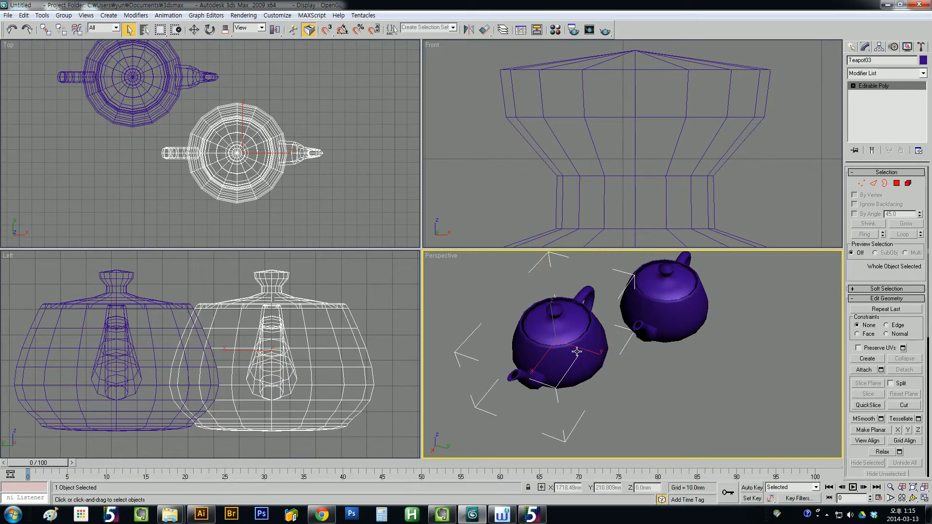
Step: Select the converted and the unconverted teapot in turn in the Perspective viewport to compare their modifier panel settings
key(ctrl+d)
click(580, 342)
click(661, 315)
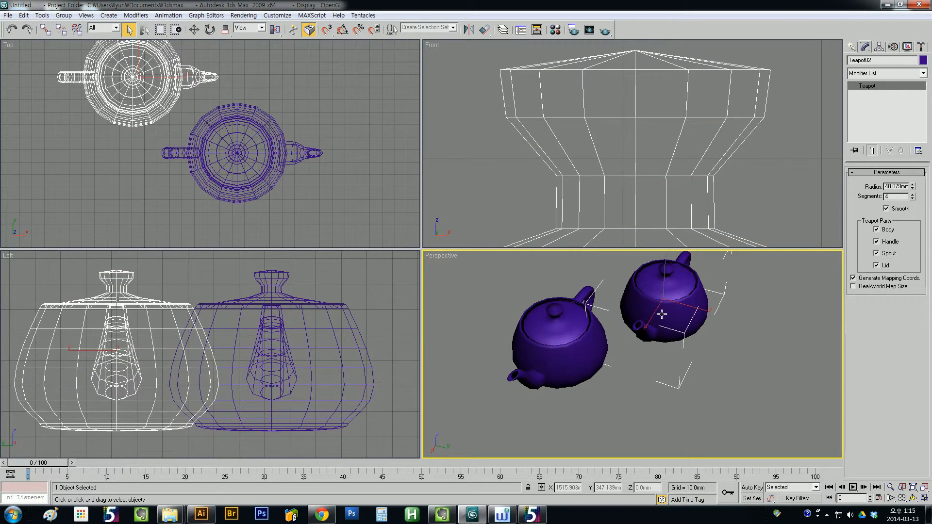
click(657, 378)
click(572, 347)
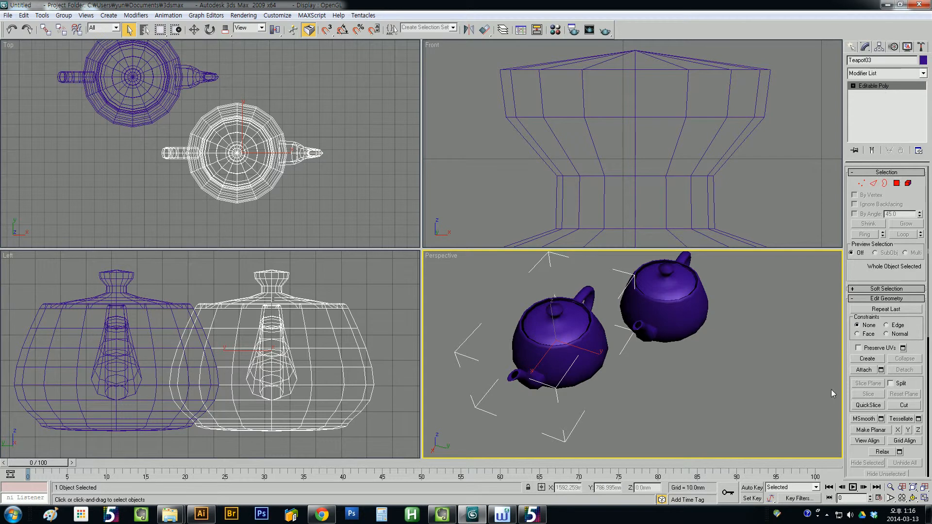
Step: Select the unconverted rear teapot in the Perspective viewport and set its segments to 6
click(686, 311)
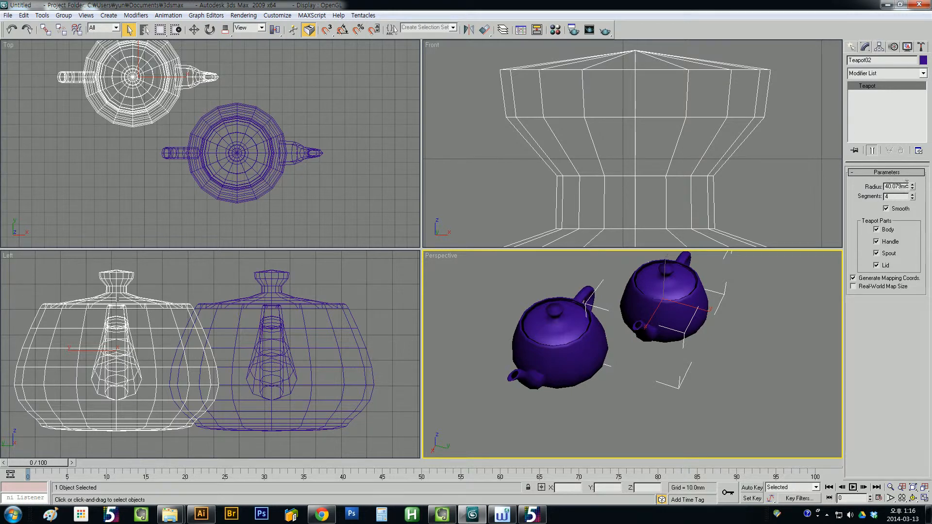
drag(913, 189, 903, 201)
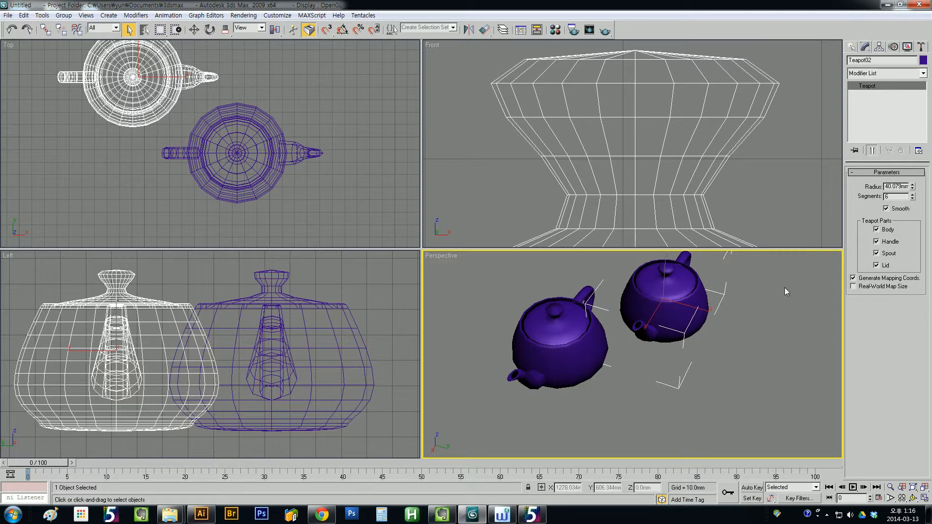
Step: Select the converted front teapot in the Perspective viewport and enter its Vertex sub-object level
click(719, 372)
drag(718, 369, 659, 280)
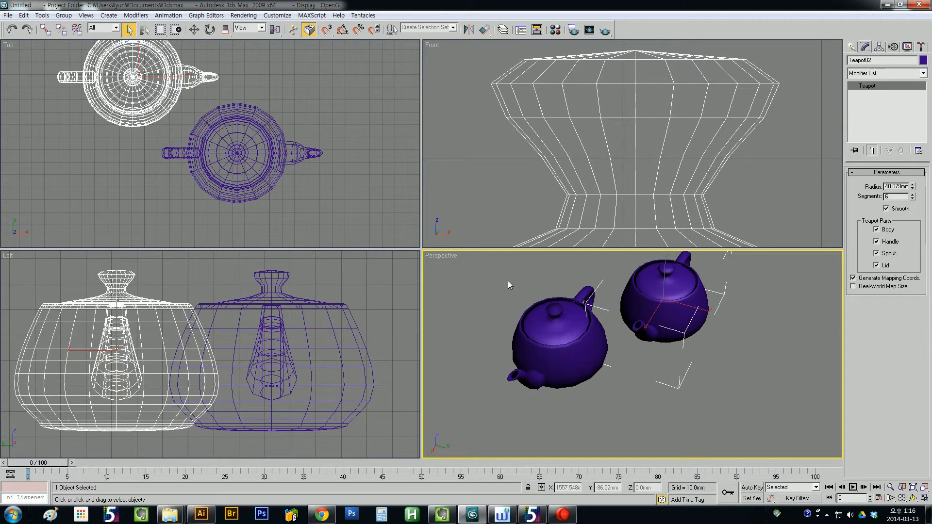
click(534, 318)
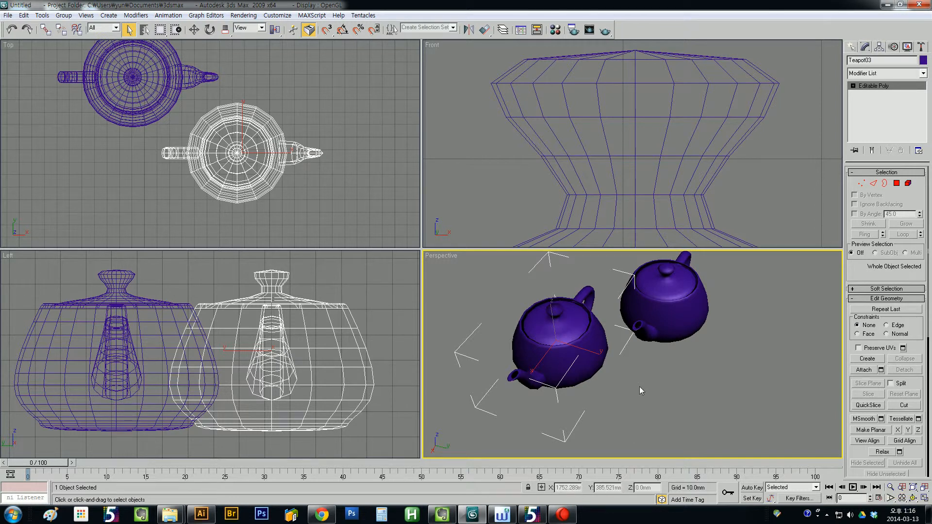
click(861, 184)
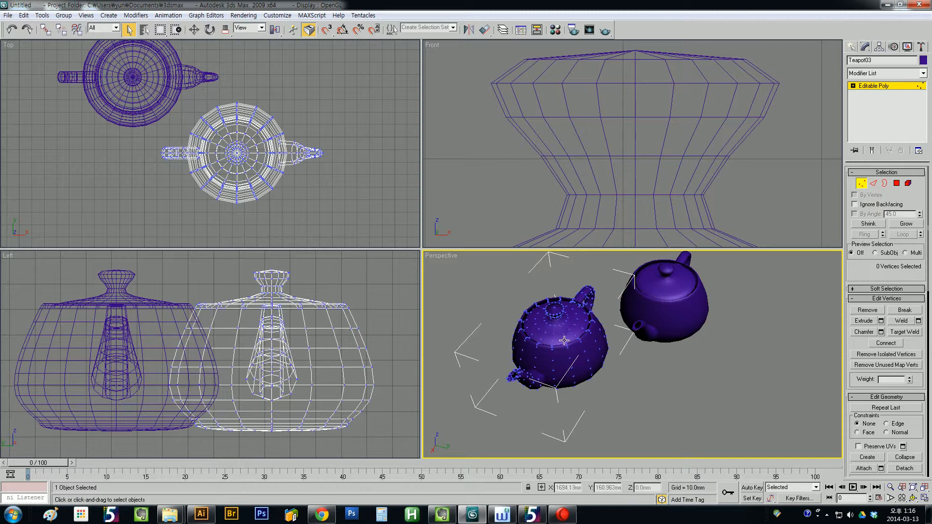
Step: Select a few vertices on the converted teapot's lower body and try to move them outward
drag(564, 367, 595, 349)
alt+middle_drag(291, 172, 121, 139)
scroll(243, 132, up, 4)
key(F3)
key(F3)
right_click(281, 155)
click(303, 164)
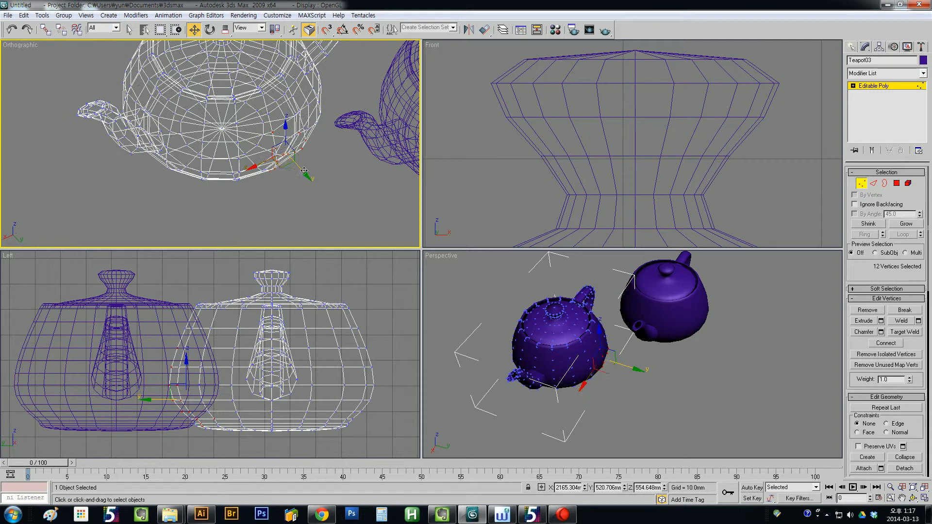
click(281, 168)
drag(281, 168, 310, 197)
right_click(312, 197)
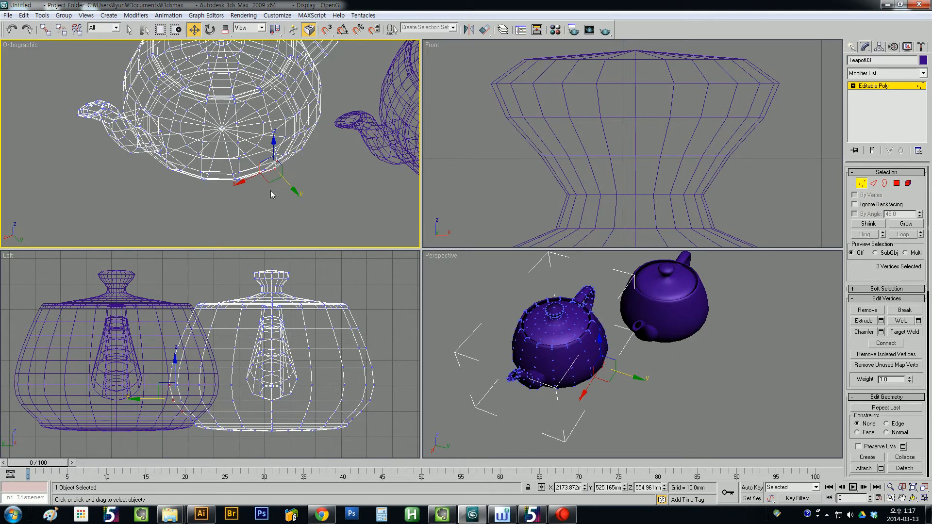
Step: At Edge sub-object level, select an edge on the converted teapot's lower body and pull it outward into a spike
scroll(268, 191, down, 4)
click(873, 184)
middle_drag(365, 199, 285, 179)
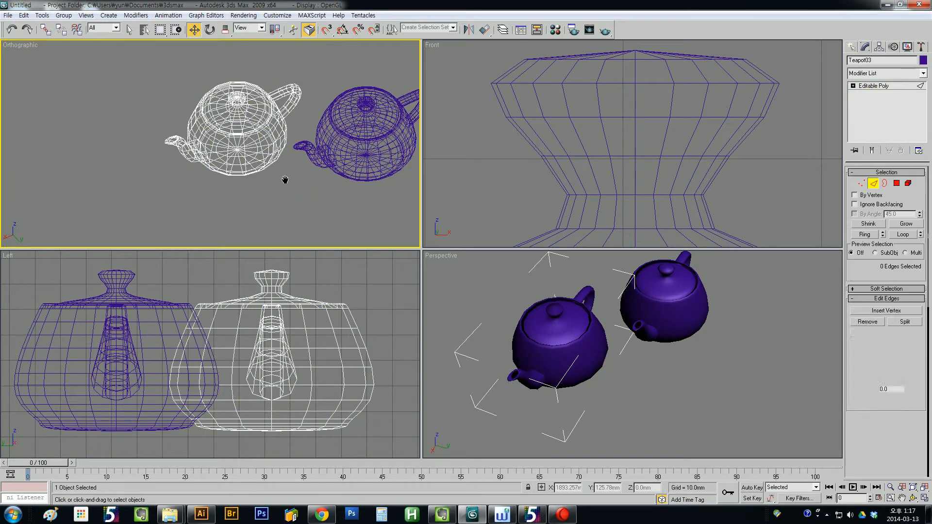
scroll(285, 179, up, 3)
click(258, 166)
drag(290, 195, 300, 193)
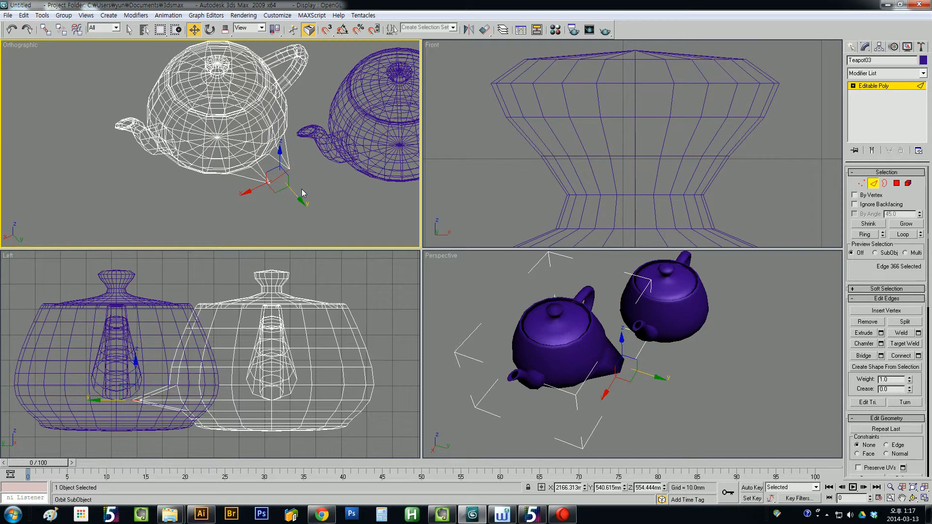
Step: Return to Vertex sub-object level and select two vertices at the tip of the converted teapot's spout
middle_drag(277, 194, 192, 205)
scroll(231, 178, up, 8)
scroll(235, 207, down, 2)
middle_drag(175, 70, 213, 131)
middle_drag(117, 141, 306, 182)
scroll(306, 182, up, 3)
key(1)
drag(92, 157, 108, 173)
scroll(110, 175, down, 3)
alt+middle_drag(110, 175, 125, 202)
scroll(119, 175, up, 6)
drag(221, 162, 242, 179)
scroll(234, 187, down, 4)
alt+middle_drag(235, 189, 222, 204)
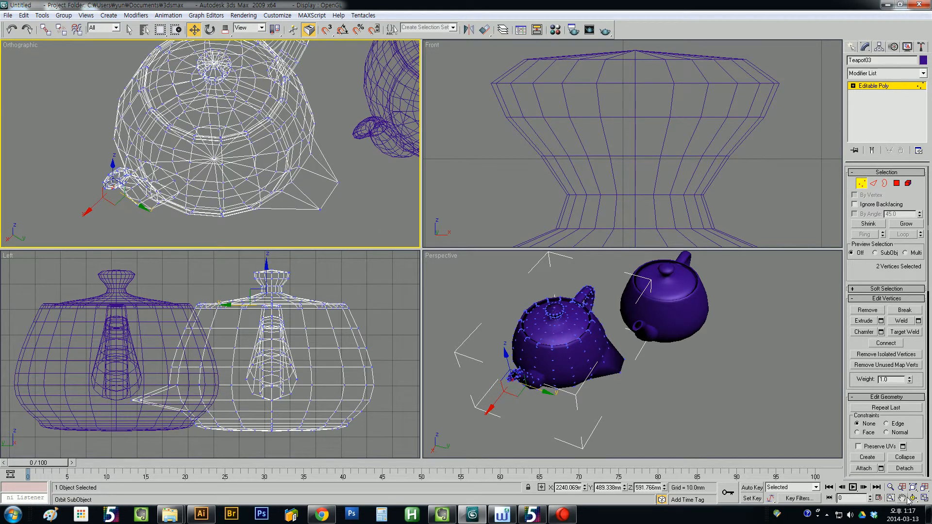
Step: Activate the orbit tool, and maximize and restore the Orthographic viewport
mouse_move(913, 498)
mouse_down()
mouse_move(913, 470)
mouse_move(915, 484)
mouse_up()
drag(915, 485, 915, 485)
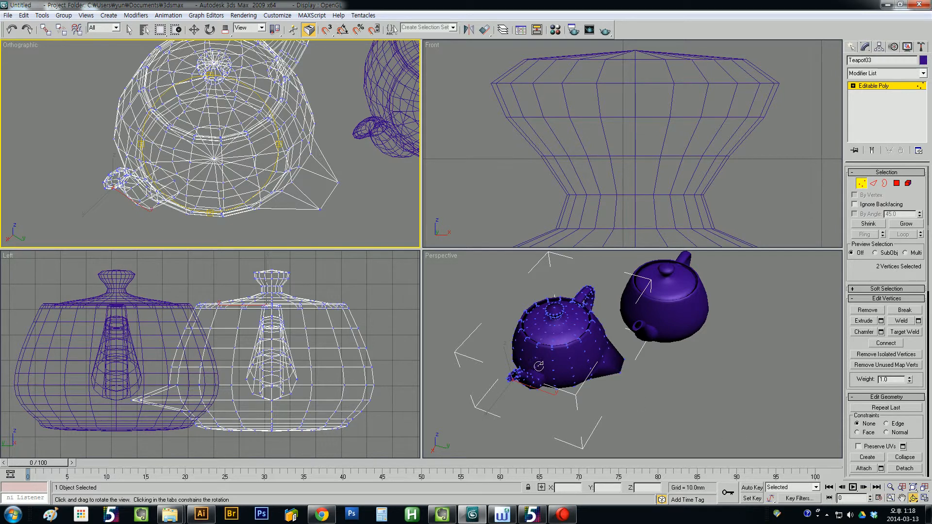
click(925, 503)
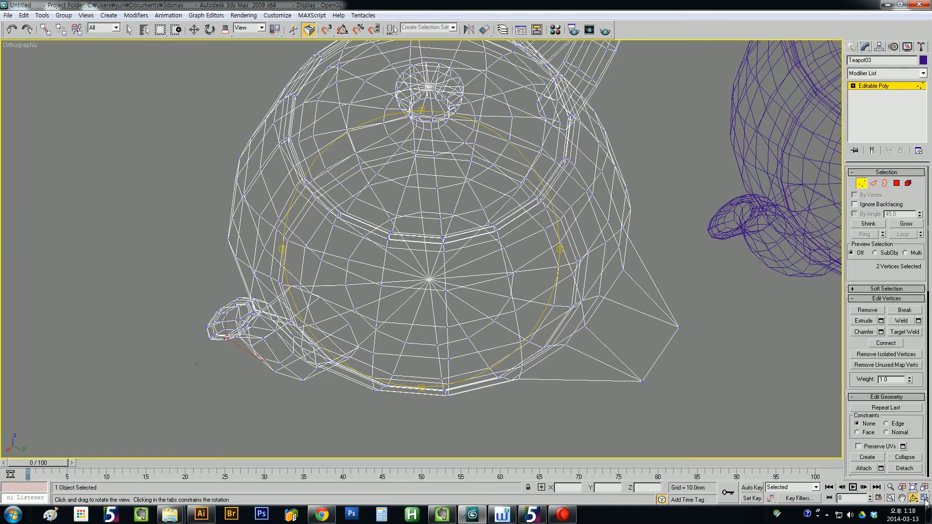
click(925, 502)
Step: Maximize the Perspective viewport with the Move tool active and examine both teapots from different angles and distances
click(496, 310)
key(w)
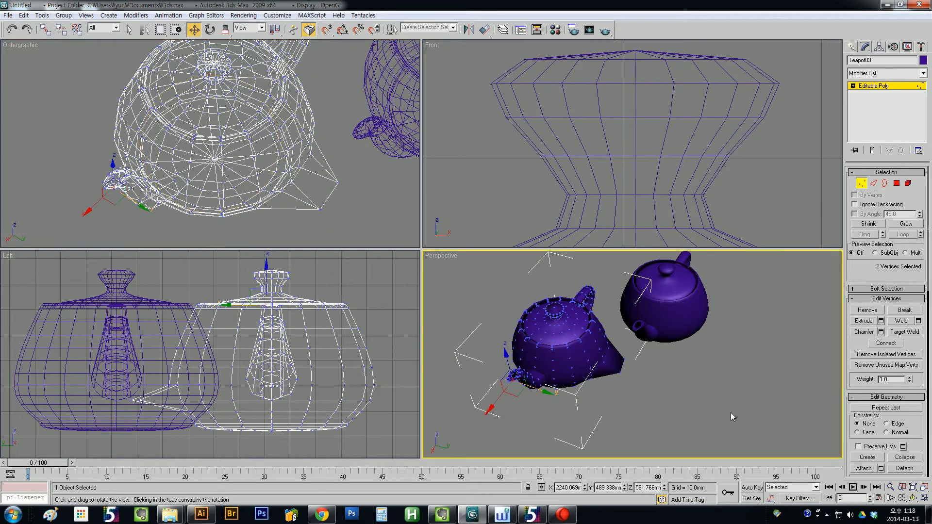
click(924, 502)
alt+middle_drag(371, 331, 420, 272)
scroll(347, 313, down, 5)
scroll(351, 304, up, 5)
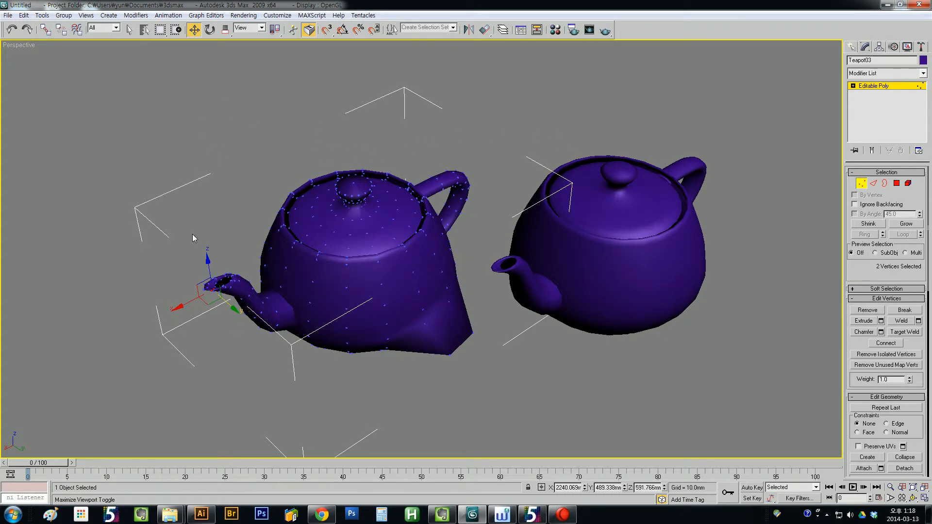
scroll(444, 265, down, 4)
alt+middle_drag(444, 265, 386, 290)
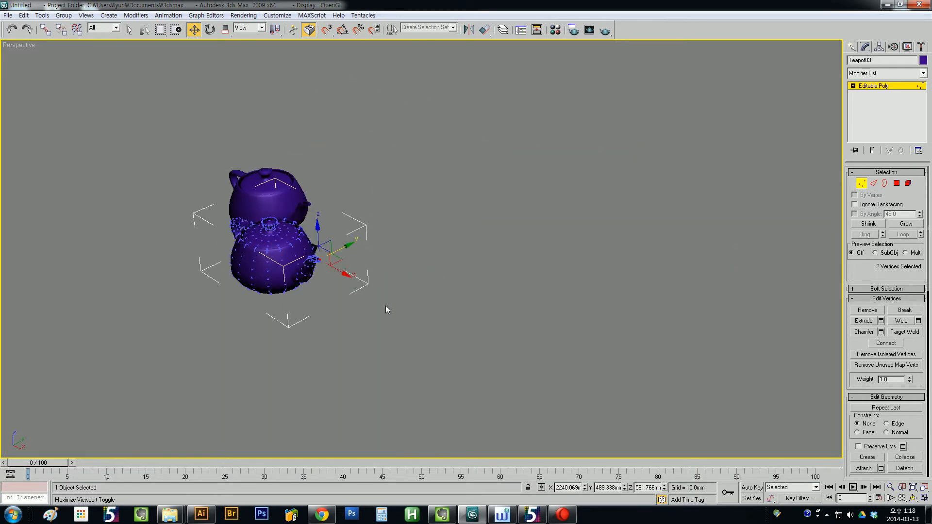
Step: Switch the maximized viewport to the Top view and frame both teapots in it
key(t)
key(z)
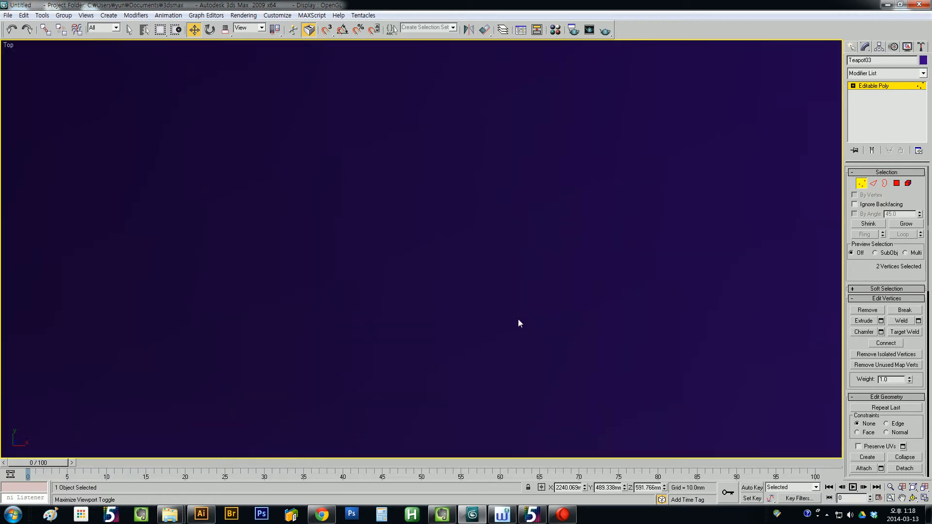
click(924, 488)
scroll(411, 276, down, 12)
middle_drag(374, 293, 626, 274)
scroll(511, 292, down, 4)
scroll(465, 306, down, 3)
middle_drag(442, 313, 528, 296)
scroll(528, 296, down, 5)
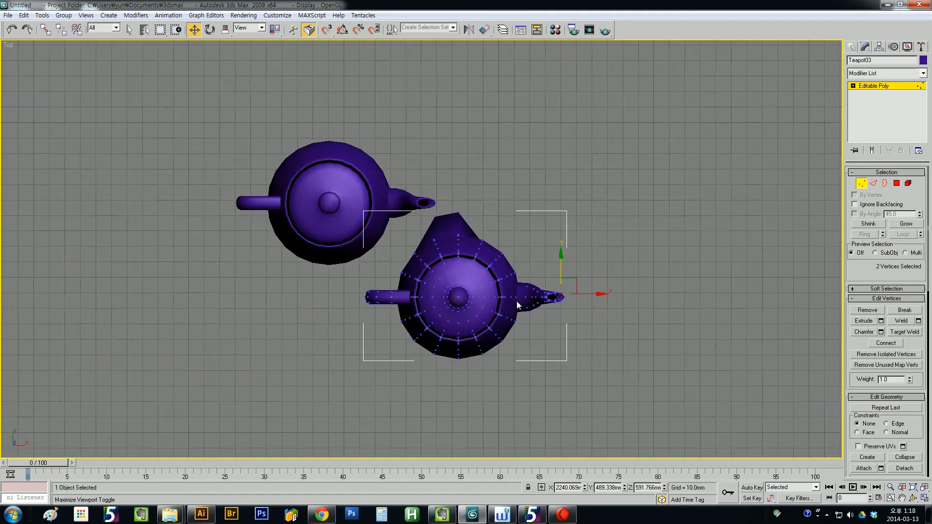
Step: Show the Left view, activate the Scale tool, and toggle the selection brackets and the transform gizmo
key(l)
key(F3)
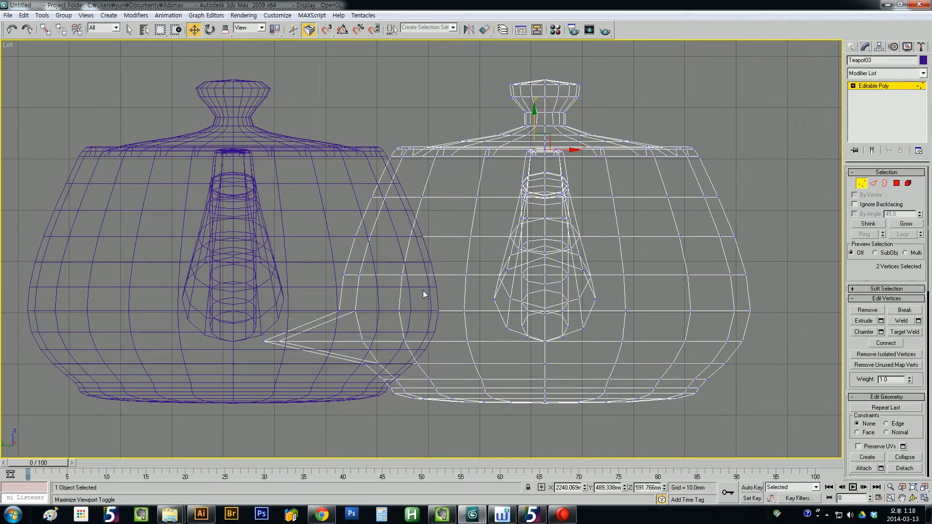
key(r)
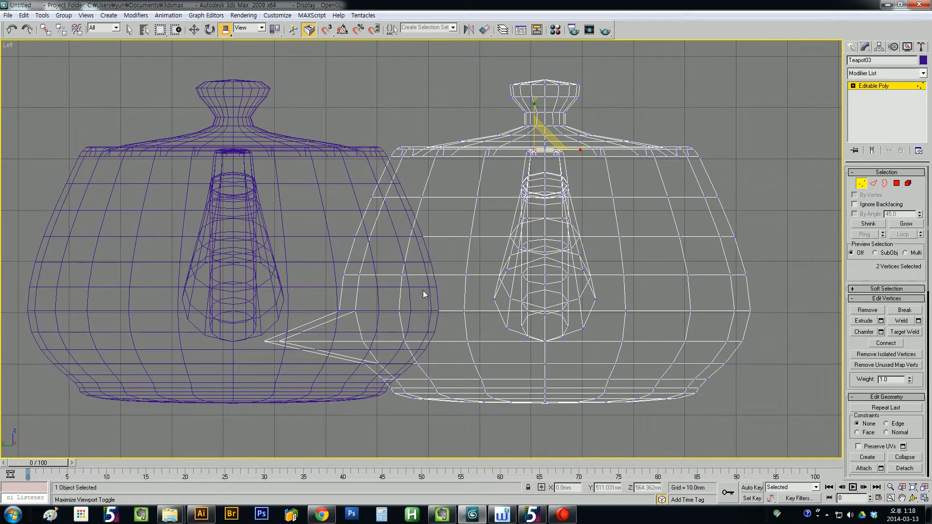
key(j)
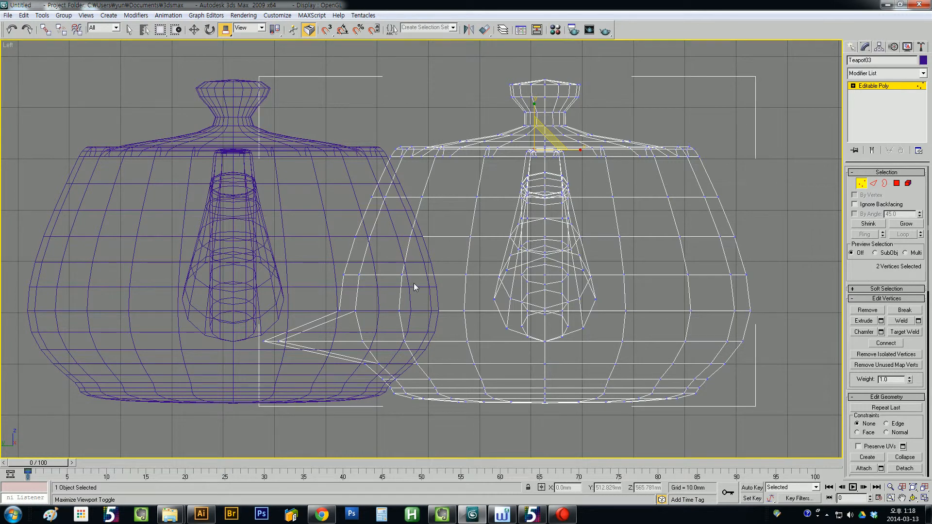
key(x)
Step: Leave vertex editing with nothing selected and cycle the maximized viewport through the Top, Left, Front and Perspective views
click(852, 48)
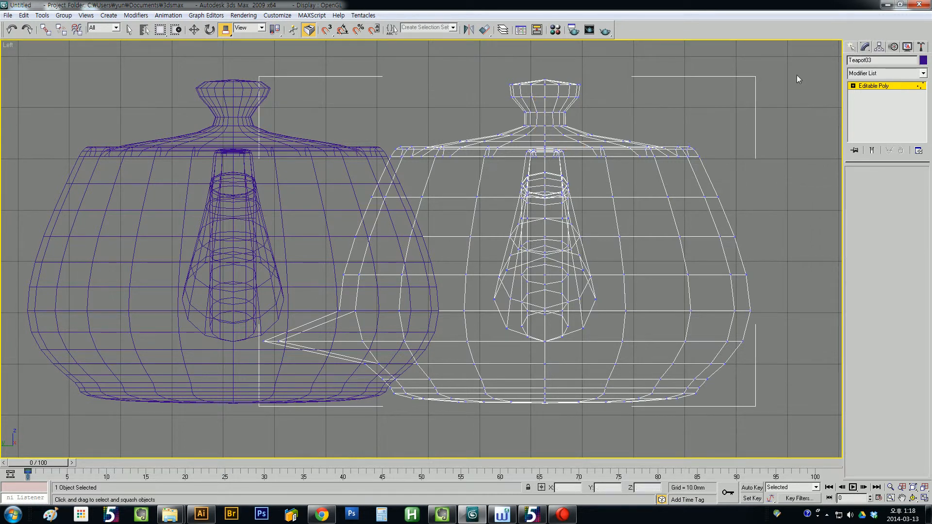
click(399, 218)
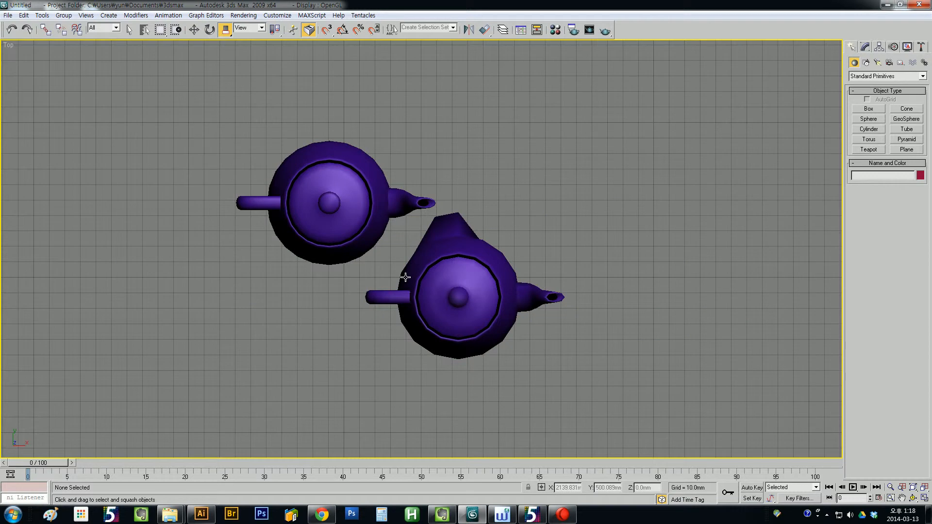
key(l)
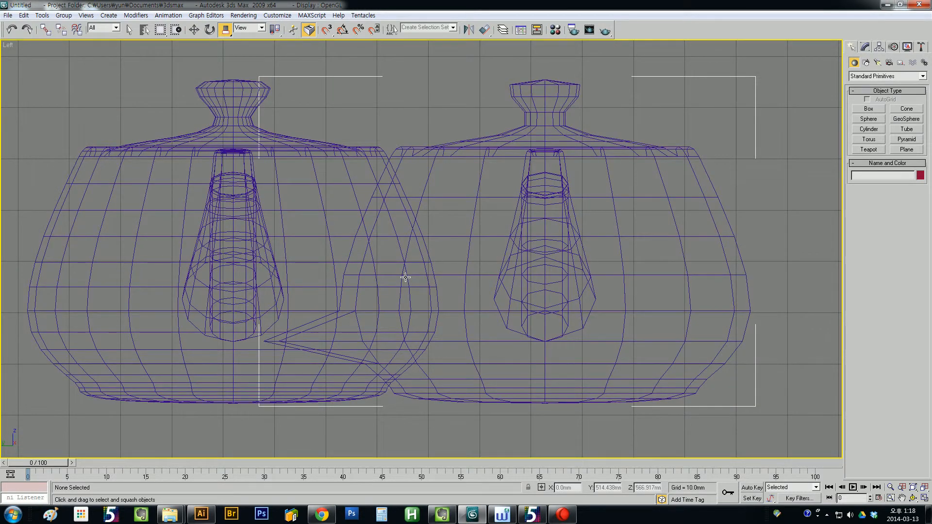
key(f)
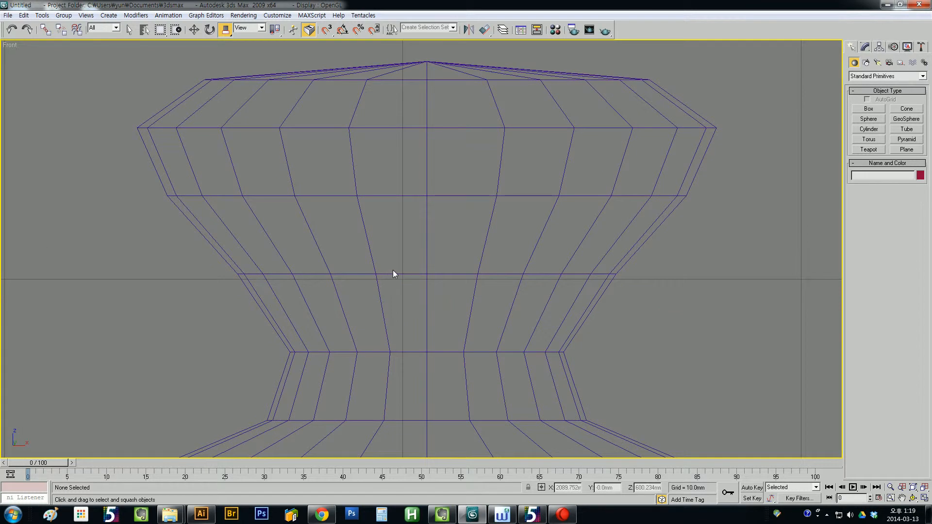
key(p)
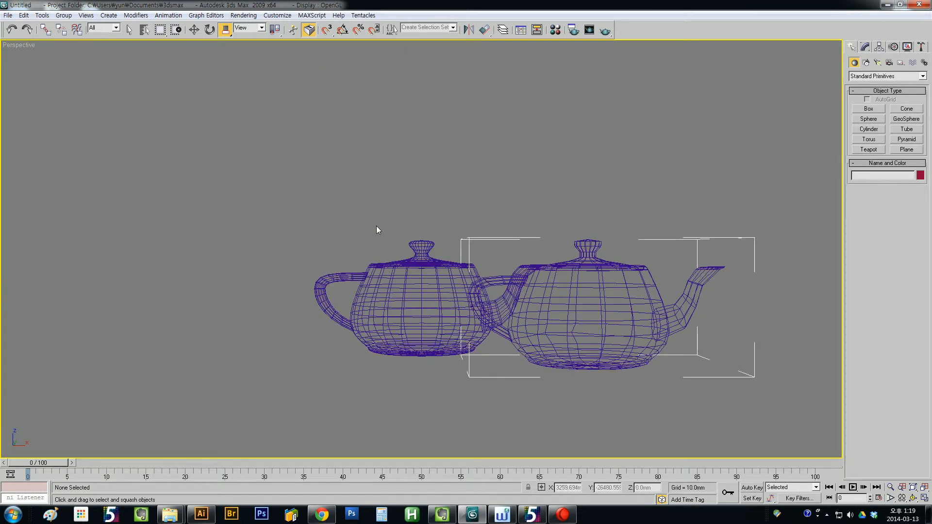
middle_drag(477, 292, 343, 277)
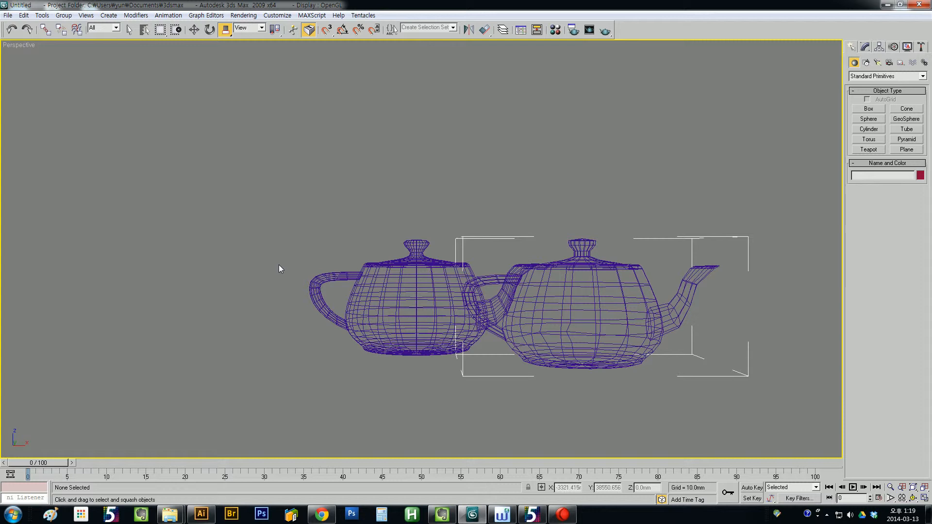
Step: Restore the four-viewport layout and delete the deformed Editable Poly teapot in the Orthographic viewport
key(alt+w)
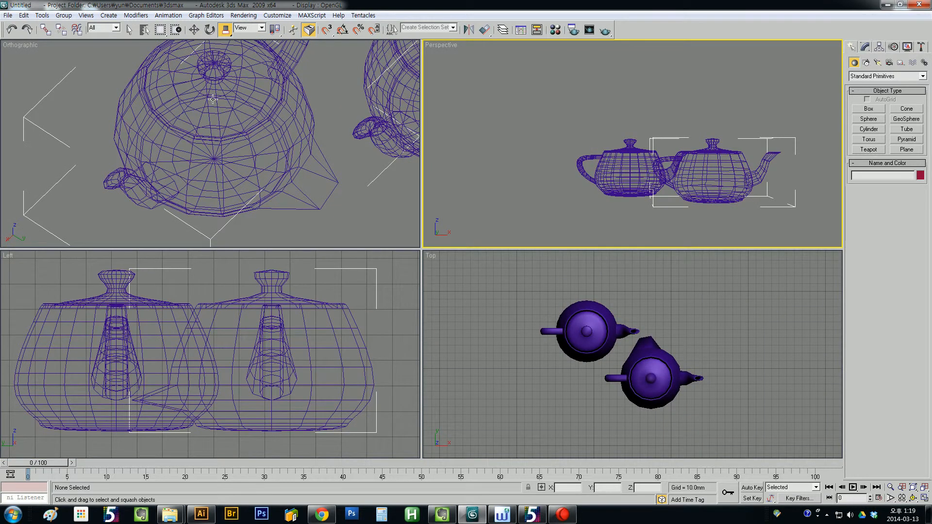
scroll(266, 168, down, 4)
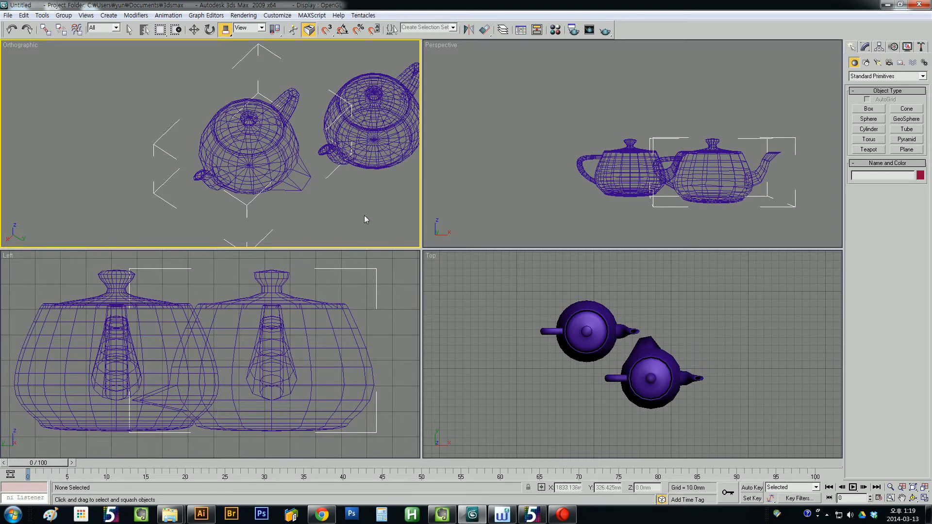
middle_drag(368, 225, 271, 223)
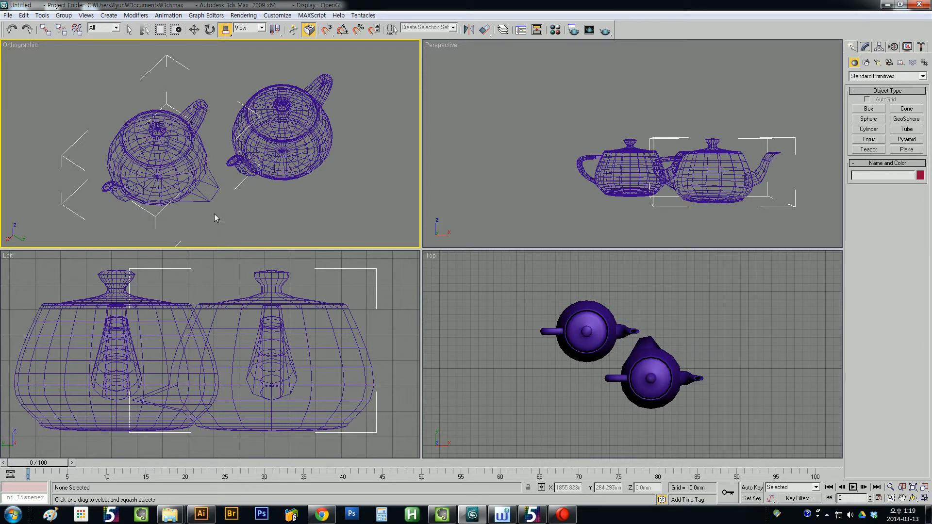
click(174, 168)
right_click(173, 149)
click(179, 155)
key(Delete)
middle_drag(208, 181, 152, 190)
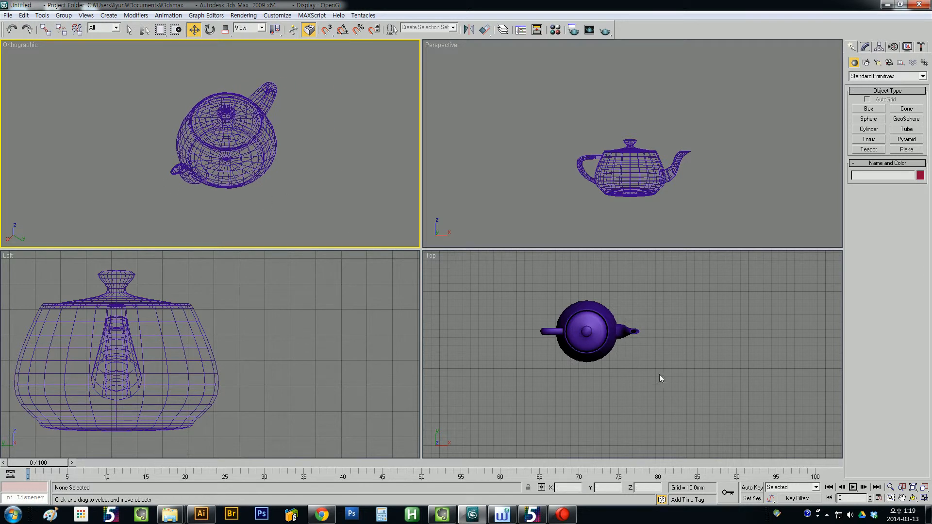
Step: Delete the distant extra teapot near the world origin and fit the remaining teapot in all viewports
click(924, 486)
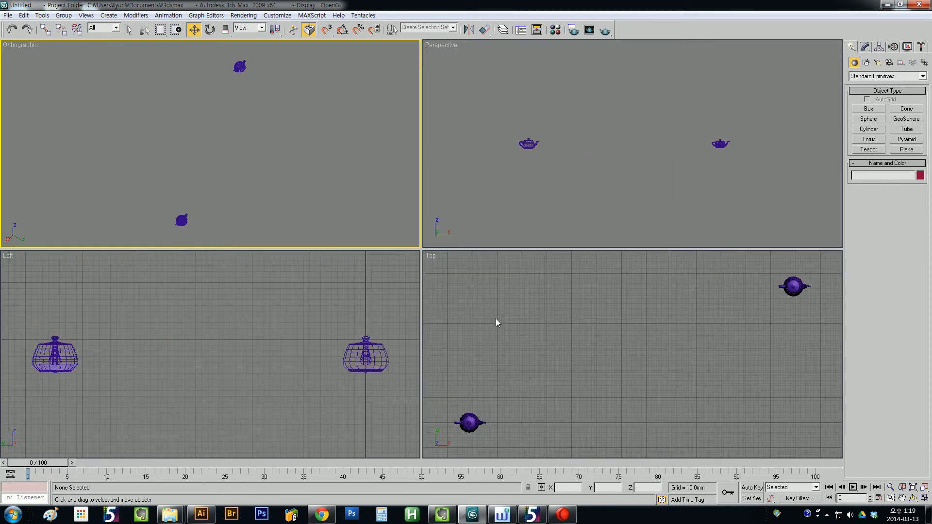
click(240, 67)
key(Delete)
middle_drag(203, 153, 271, 109)
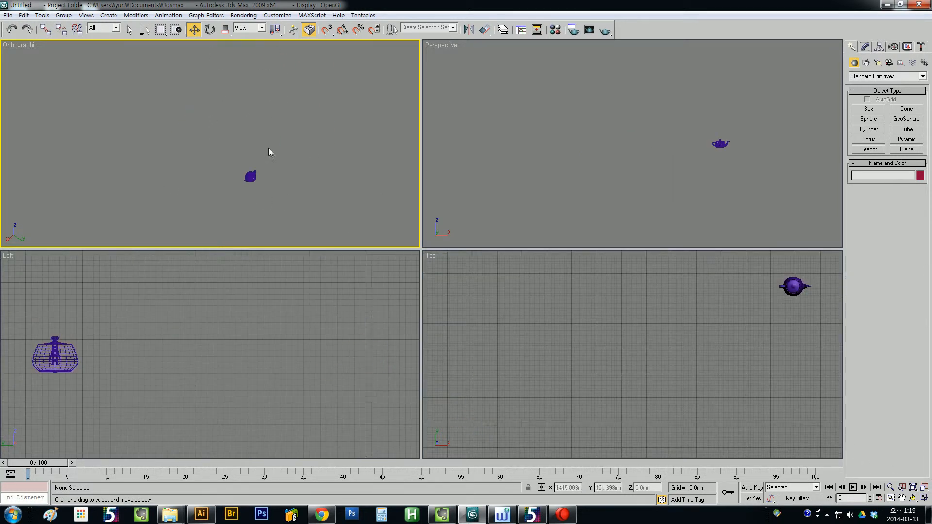
click(924, 486)
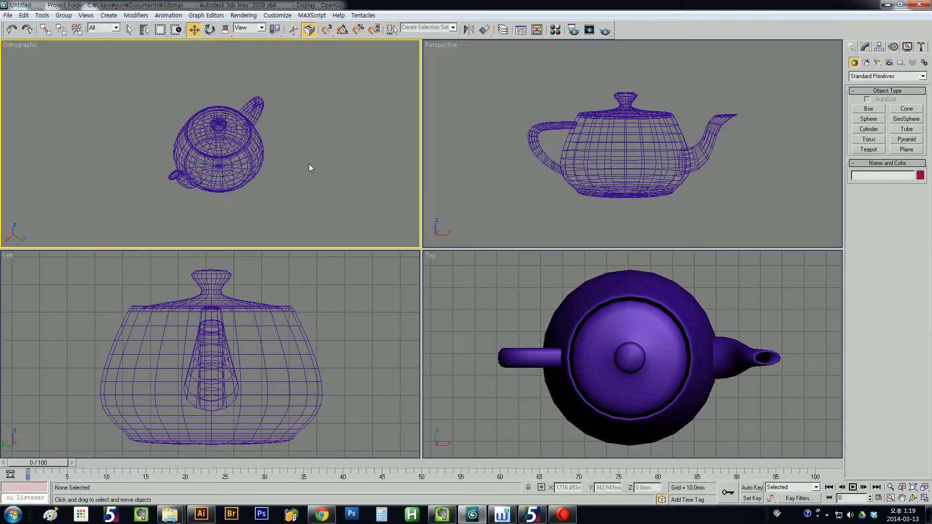
Step: Change the Orthographic viewport to Top and the Perspective viewport to Front, and fit the teapot in all viewports
click(225, 152)
click(313, 179)
key(t)
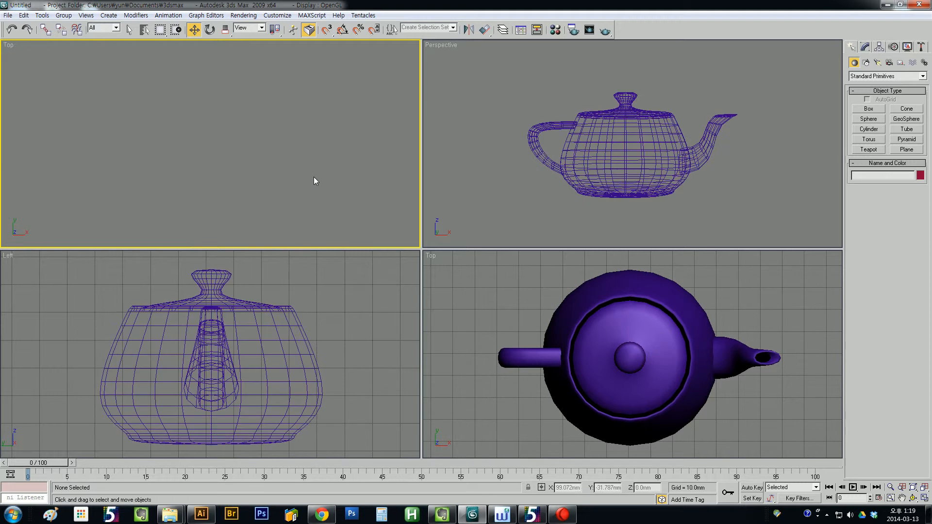
click(468, 156)
key(f)
click(328, 287)
click(923, 487)
click(359, 199)
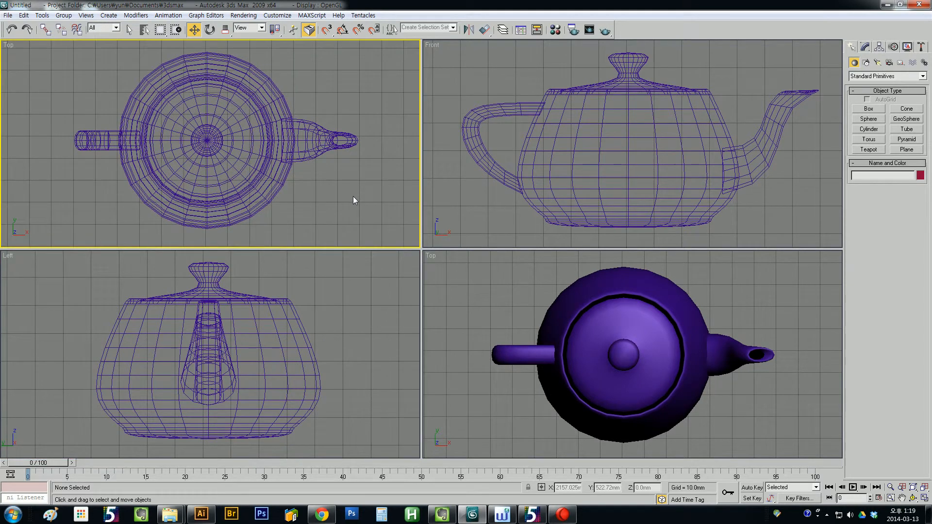
Step: Clear the teapot selection and change the shaded Top viewport to a Perspective view
click(275, 153)
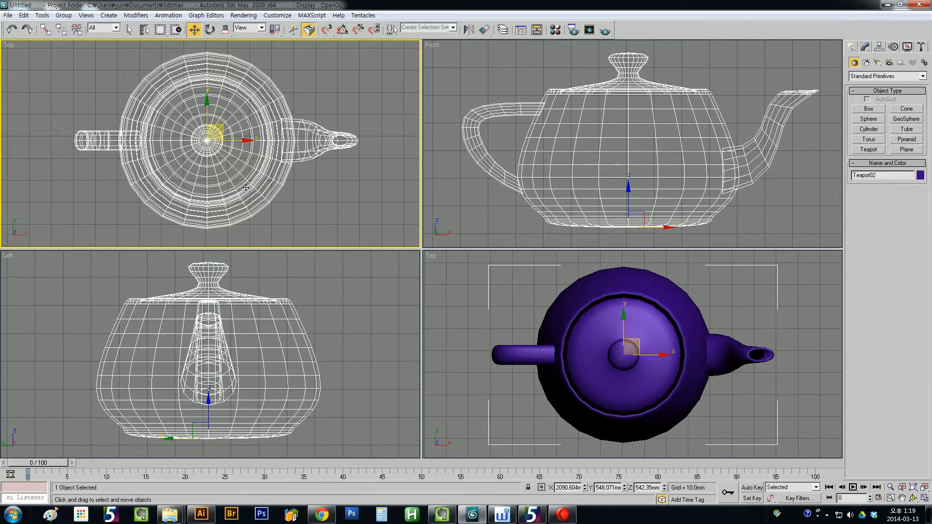
click(440, 267)
key(p)
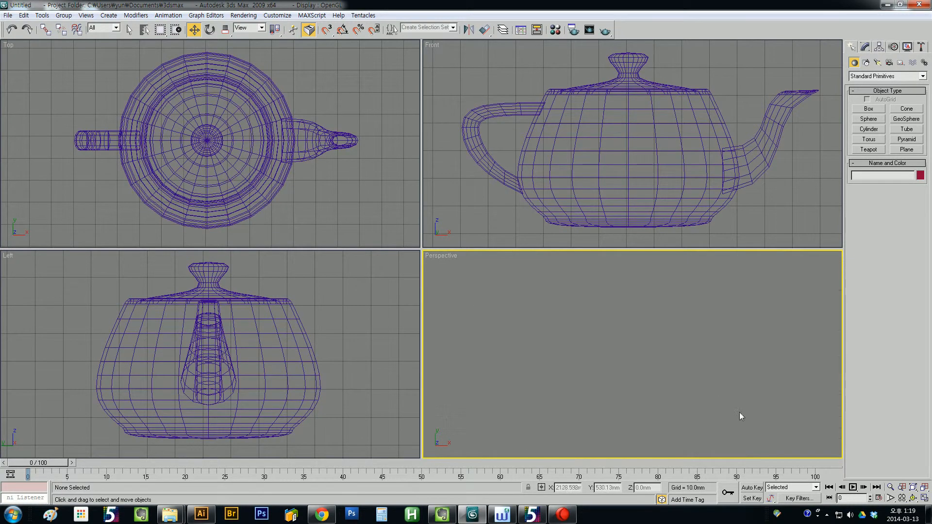
Step: Fit the teapot in all viewports and orbit the Perspective viewport to view it obliquely from above
click(924, 489)
mouse_move(595, 380)
alt+middle_down()
mouse_move(450, 331)
mouse_move(483, 341)
alt+middle_up()
alt+middle_drag(608, 374, 646, 380)
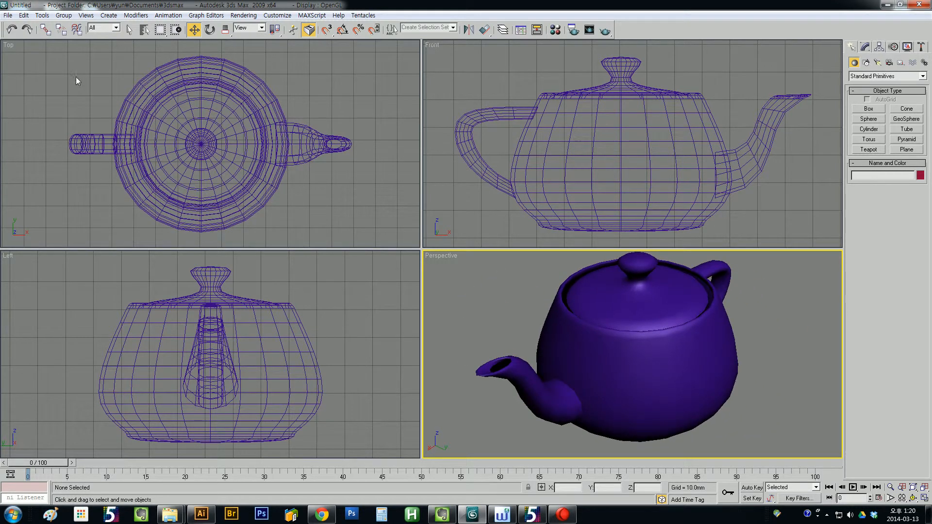
Step: Orbit the Top viewport into an Orthographic view, select the teapot and display the viewport shaded
mouse_move(233, 140)
alt+middle_down()
mouse_move(206, 131)
mouse_move(215, 122)
mouse_move(208, 208)
mouse_move(227, 169)
mouse_move(224, 203)
mouse_move(233, 206)
mouse_move(213, 184)
mouse_move(283, 182)
mouse_move(214, 168)
alt+middle_up()
click(233, 206)
key(F3)
scroll(249, 193, up, 4)
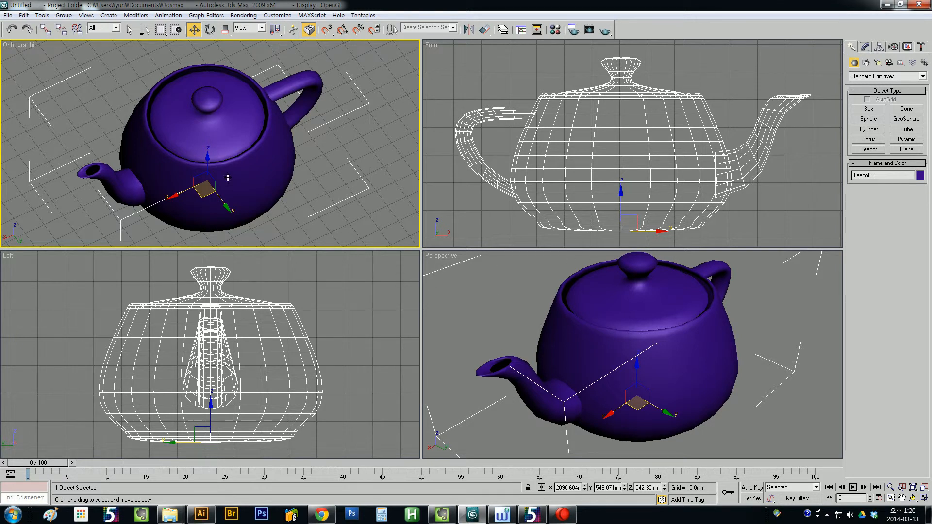
alt+middle_drag(252, 202, 280, 201)
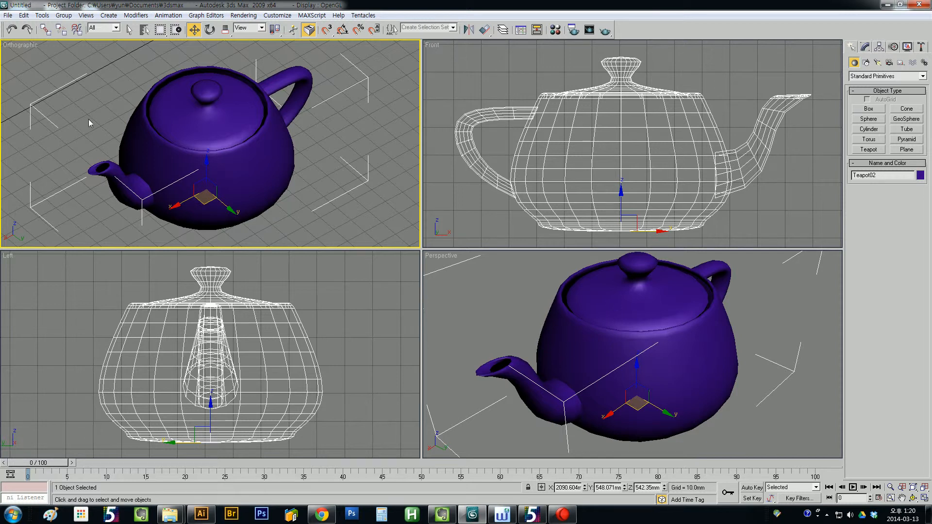
middle_drag(177, 160, 166, 183)
scroll(238, 162, down, 4)
scroll(239, 162, up, 2)
scroll(209, 168, up, 3)
middle_drag(182, 184, 325, 172)
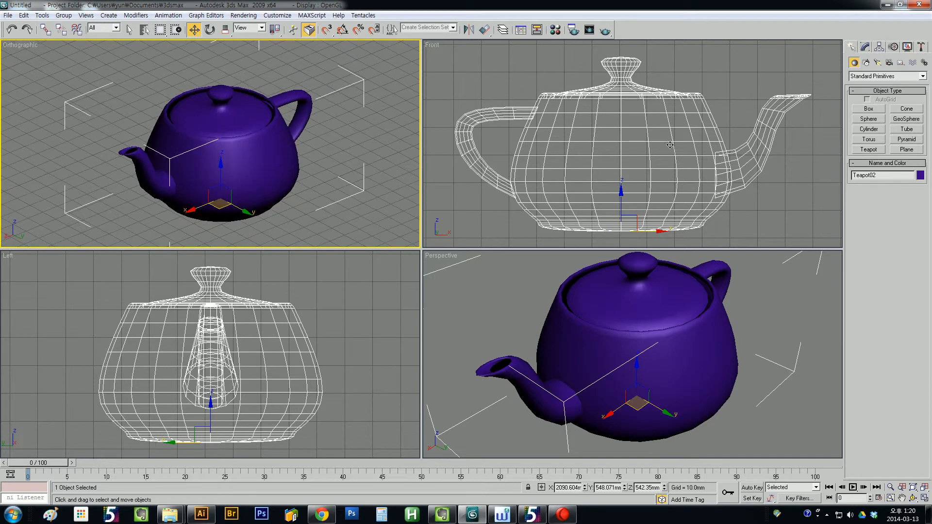
Step: Restore the Top view and create a box about 163 mm long, 171 mm wide and 752 mm high beside the teapot
click(874, 109)
scroll(325, 126, down, 8)
key(t)
key(z)
scroll(268, 158, down, 4)
scroll(269, 158, down, 5)
drag(311, 156, 358, 199)
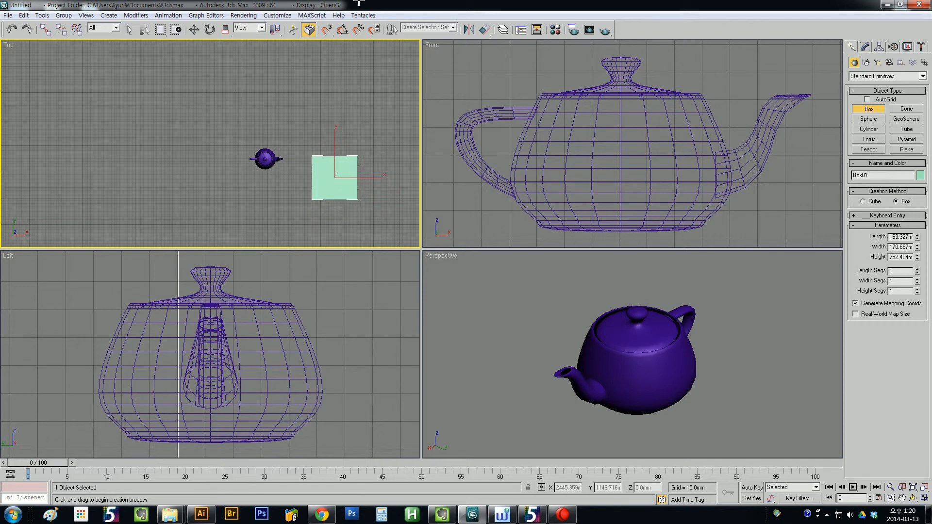
Step: Fit the box in all viewports and examine the box and the teapot together in the Perspective viewport
click(922, 486)
middle_drag(718, 339, 688, 333)
scroll(677, 345, down, 4)
scroll(662, 348, up, 4)
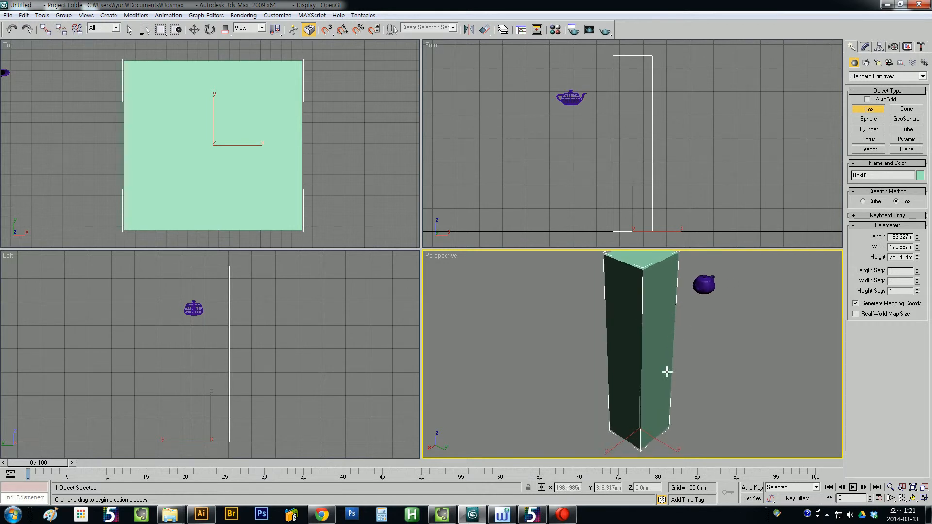
middle_drag(676, 395, 680, 406)
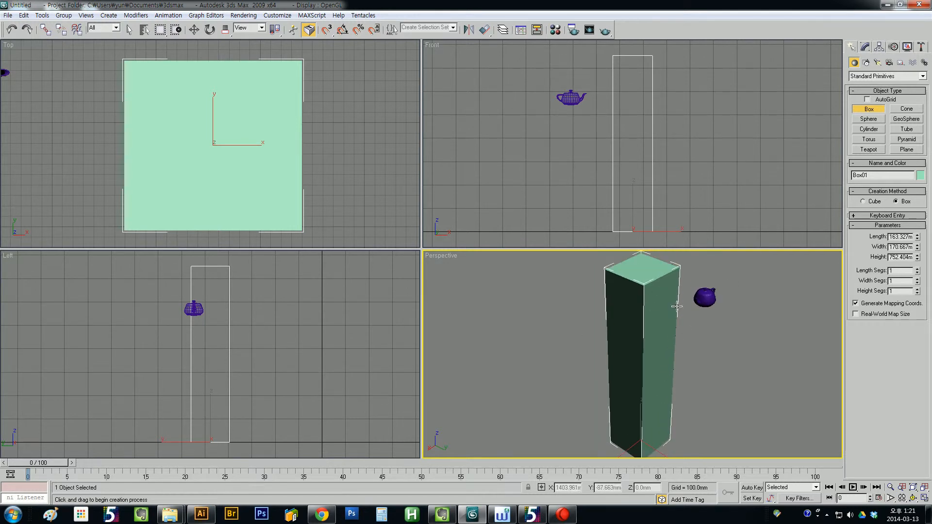
scroll(676, 307, down, 2)
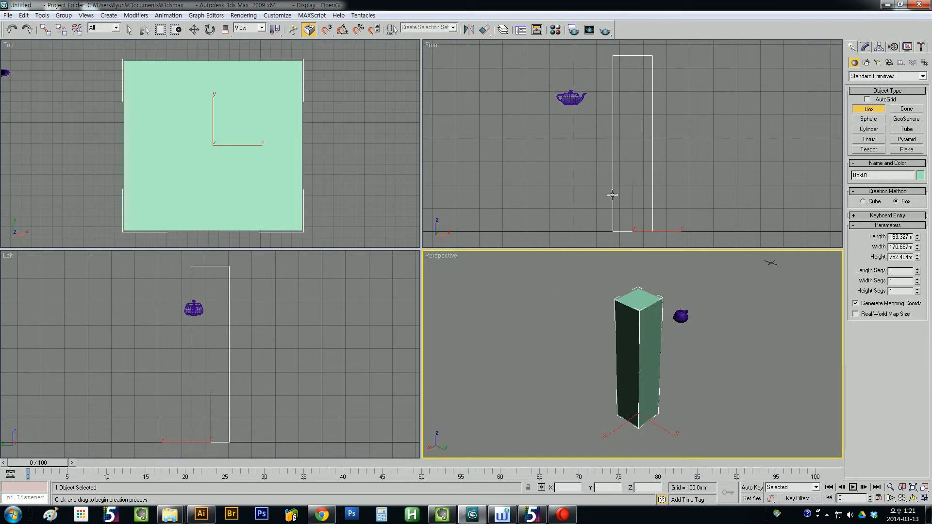
Step: Create two small boxes to the right of the green box in the Top viewport, the first about 78 mm high
drag(332, 155, 349, 171)
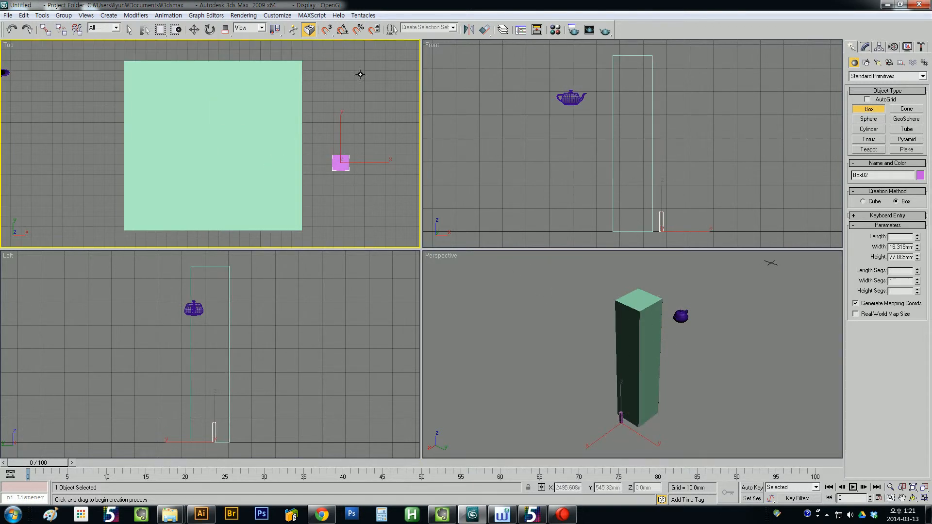
click(361, 100)
drag(333, 205, 358, 232)
click(358, 100)
key(w)
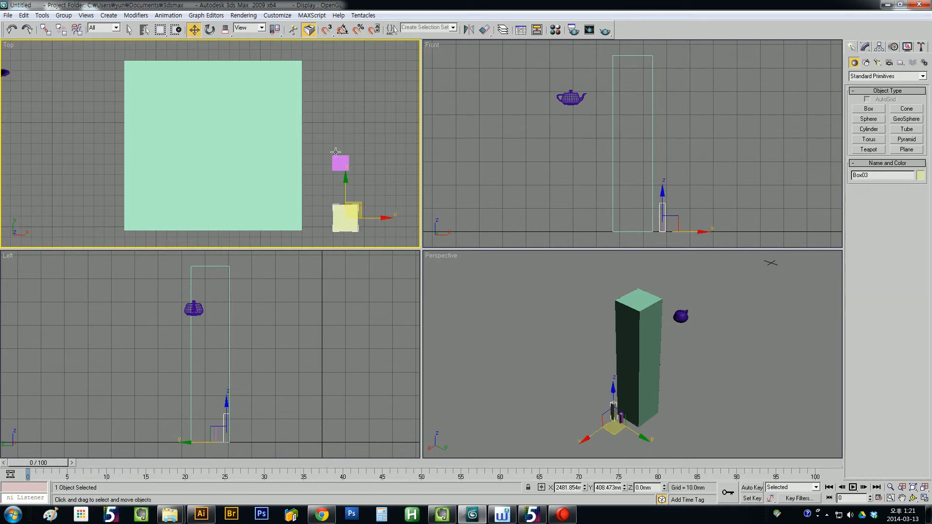
Step: Create a much larger box about 2089 mm long and 2121 mm wide in the Top viewport and set its height to 50500 mm
scroll(338, 150, down, 10)
click(867, 109)
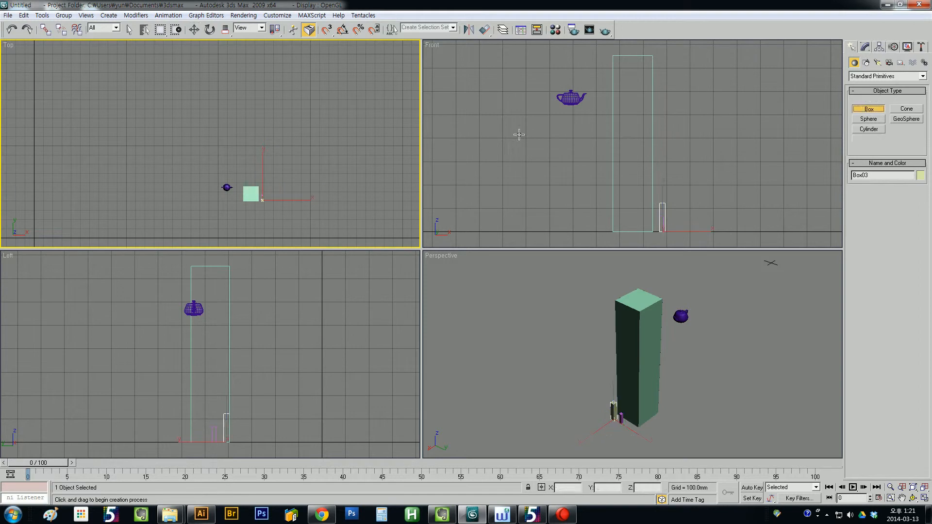
drag(284, 172, 481, 365)
click(399, 66)
double_click(900, 257)
text(5000)
key(Return)
Step: Fit the tall box in all viewports and examine it from different angles and distances in Perspective
click(924, 488)
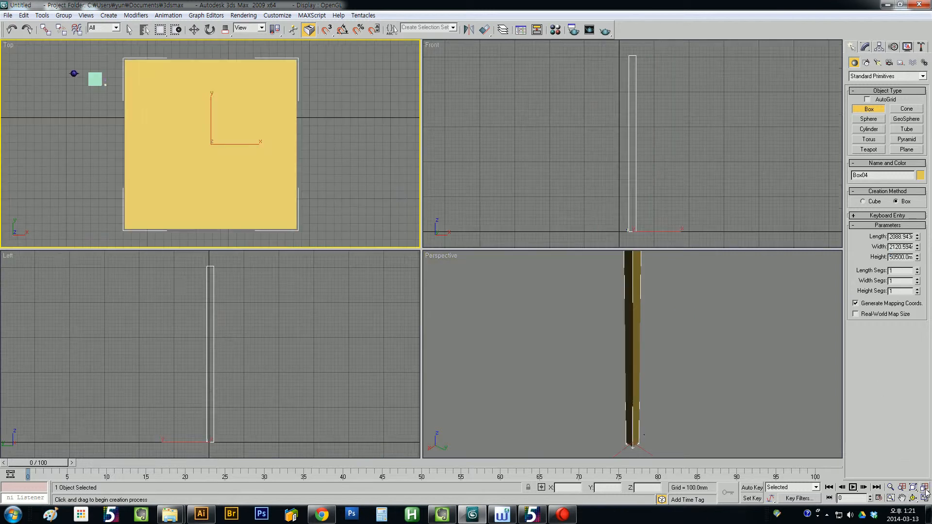
scroll(645, 356, down, 5)
alt+middle_drag(643, 359, 638, 374)
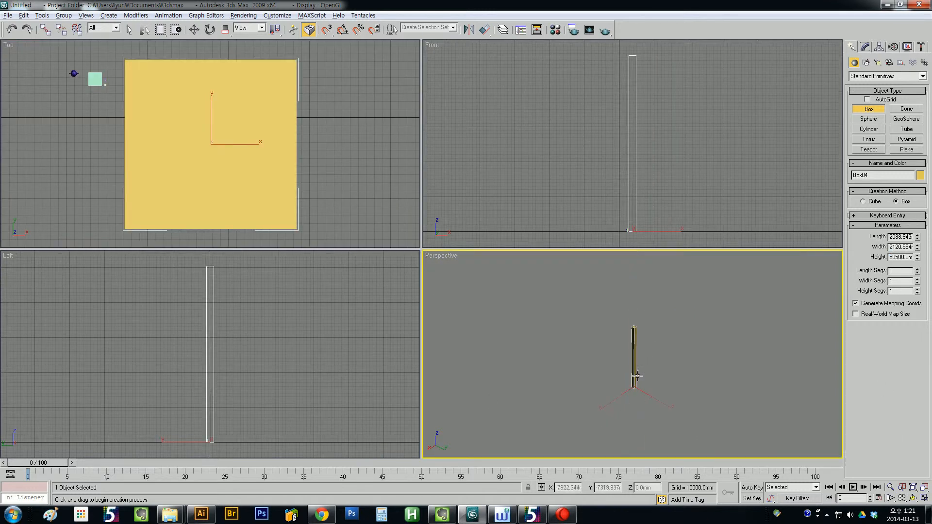
scroll(632, 360, up, 6)
mouse_move(644, 337)
alt+middle_down()
mouse_move(643, 354)
mouse_move(617, 350)
mouse_move(636, 353)
mouse_move(645, 337)
alt+middle_up()
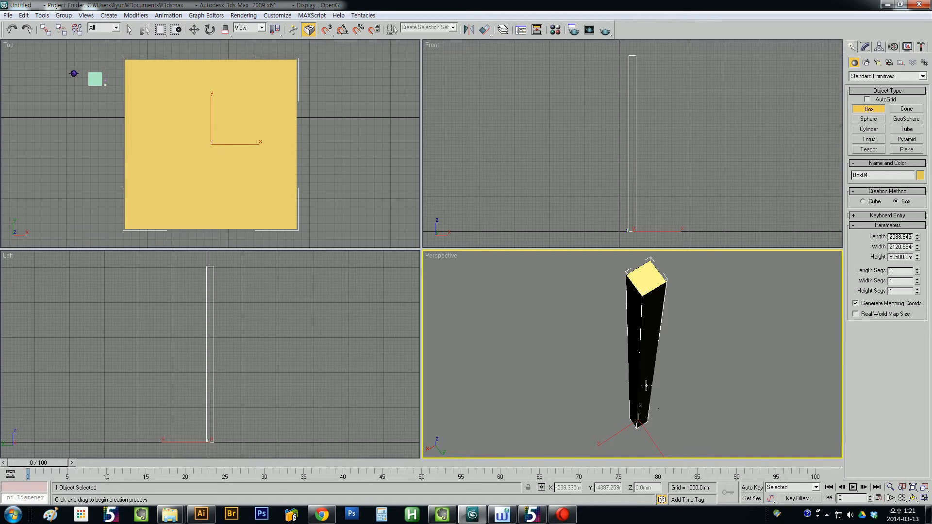
scroll(637, 425, up, 5)
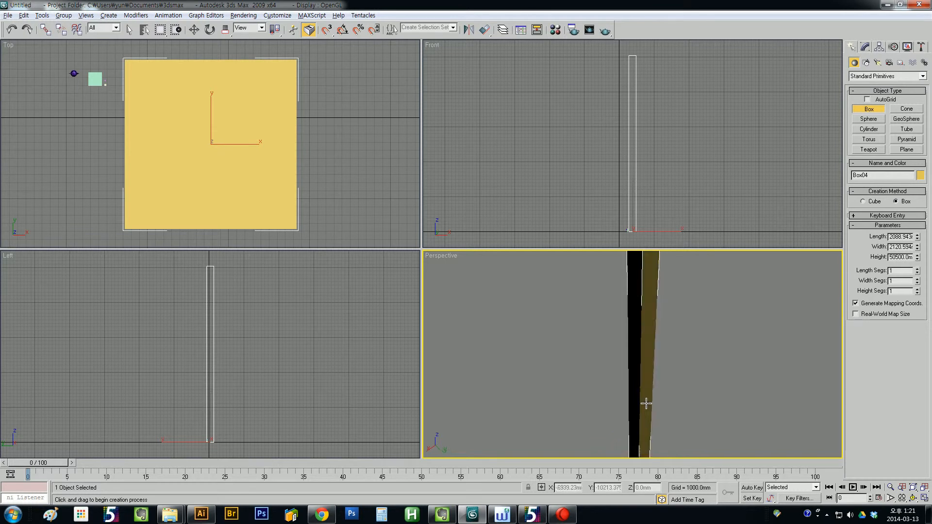
Step: Orbit the Top viewport to examine the tall box at several zoom levels, and restore the fitted Top view
middle_drag(242, 177, 231, 147)
scroll(252, 176, down, 3)
scroll(249, 178, up, 3)
scroll(232, 176, down, 2)
scroll(223, 171, down, 5)
scroll(227, 188, up, 2)
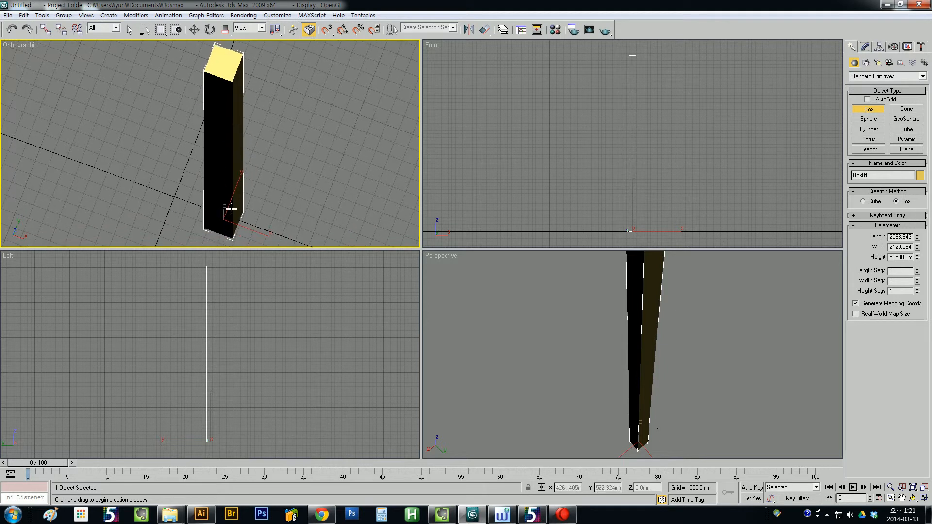
scroll(235, 186, down, 5)
alt+middle_drag(237, 186, 204, 193)
key(t)
key(z)
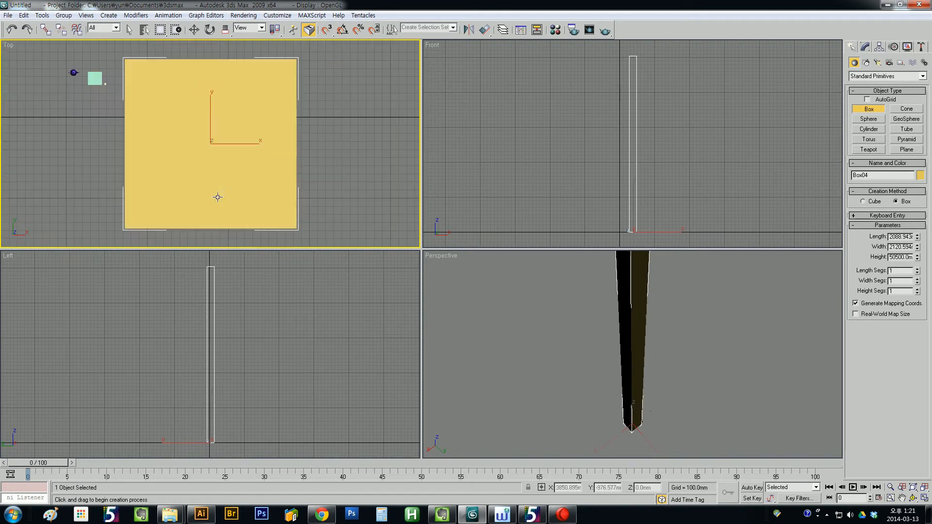
Step: Delete the tall box and the remaining boxes beside the teapot in the Top viewport
key(Delete)
middle_drag(212, 157, 271, 198)
scroll(177, 141, up, 3)
middle_drag(154, 111, 276, 190)
drag(276, 190, 197, 129)
key(Delete)
Step: Select the remaining teapot and fit it in all viewports
scroll(219, 161, up, 5)
click(924, 488)
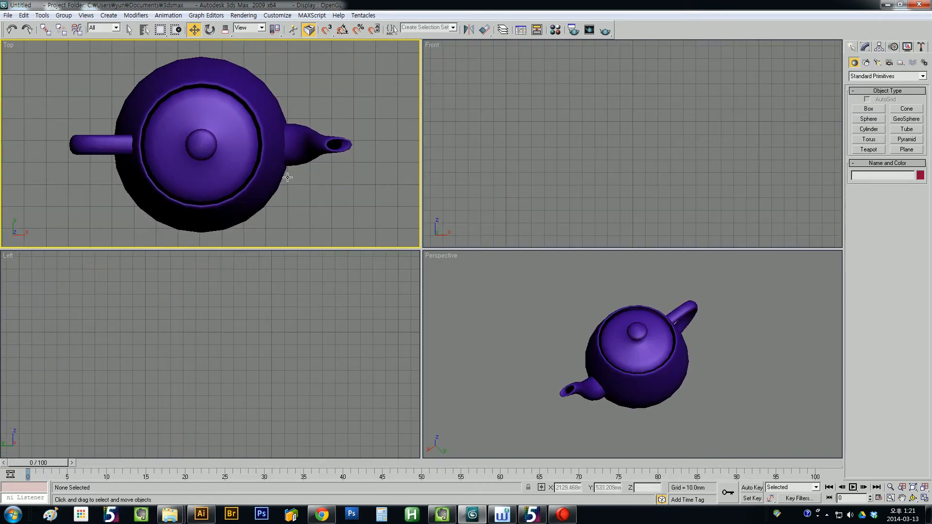
key(ctrl+a)
click(925, 488)
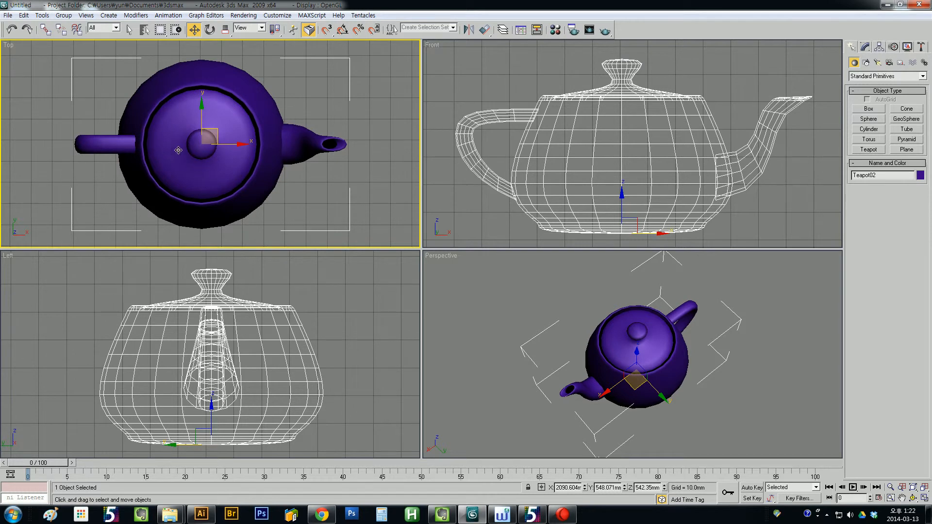
Step: Examine how zooming behaves in the Top viewport with the pointer over the teapot and away from it
mouse_move(199, 170)
middle_down()
mouse_move(212, 164)
mouse_move(198, 161)
middle_up()
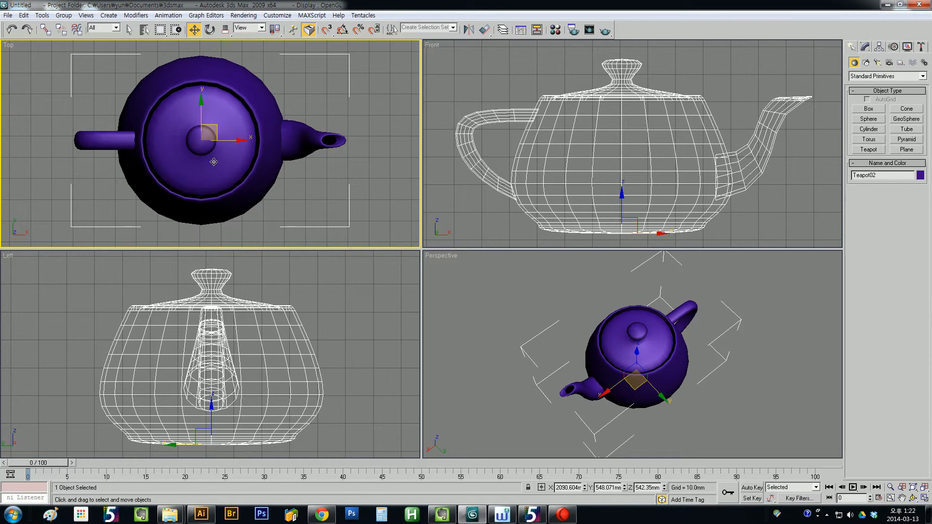
scroll(208, 158, down, 3)
scroll(209, 156, up, 5)
scroll(209, 155, down, 5)
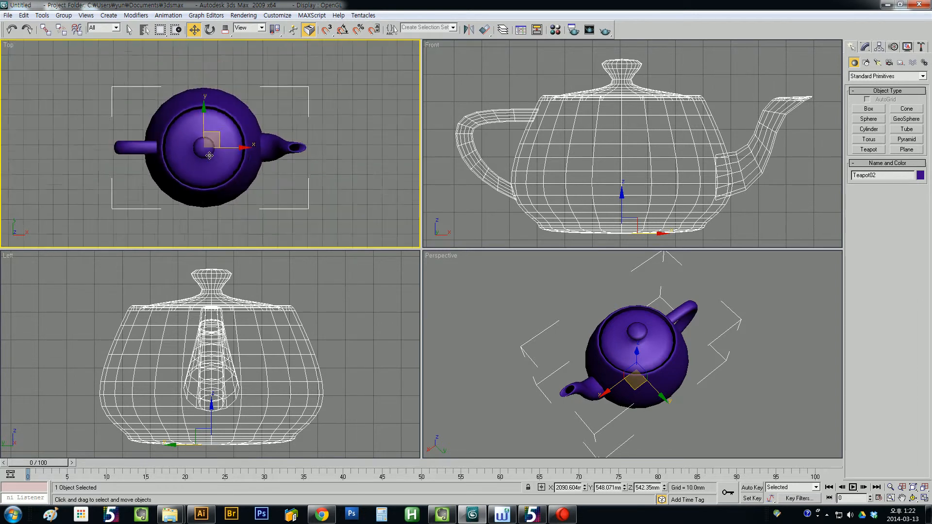
scroll(209, 155, down, 2)
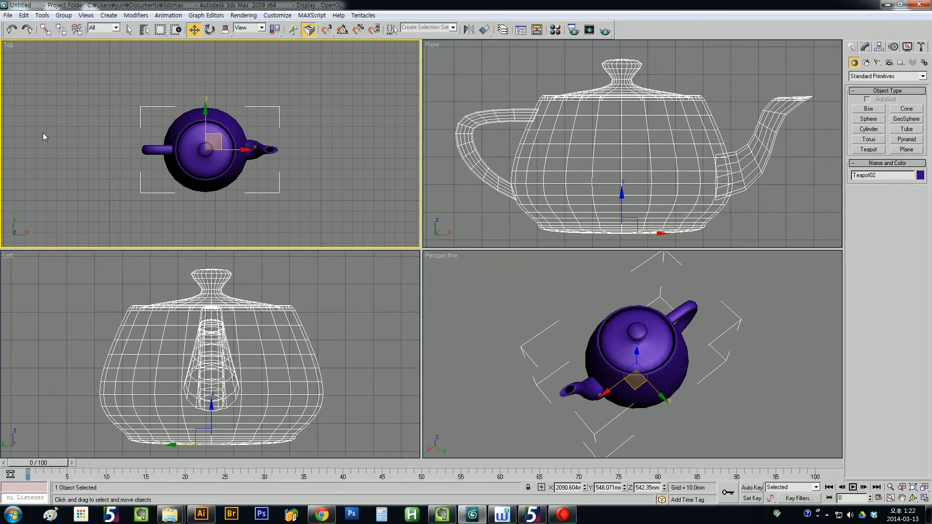
scroll(34, 149, up, 5)
scroll(34, 148, down, 5)
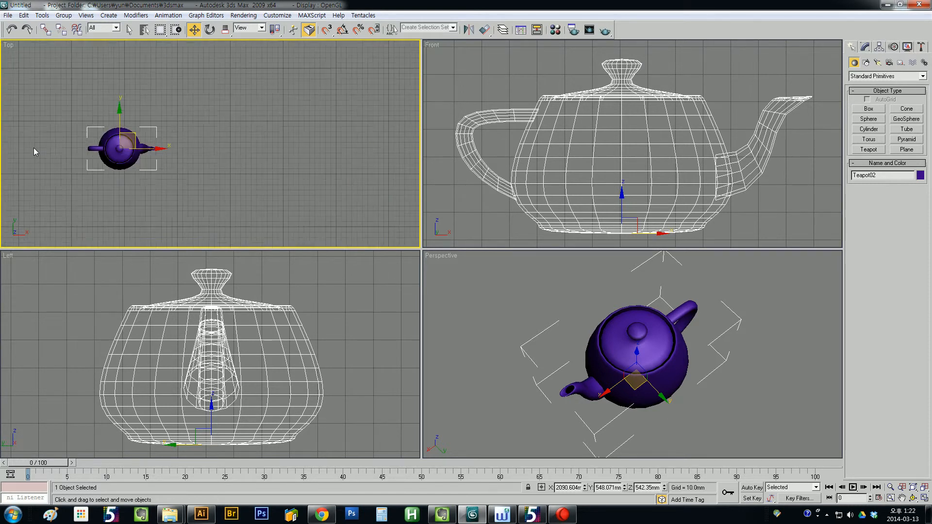
scroll(34, 147, up, 3)
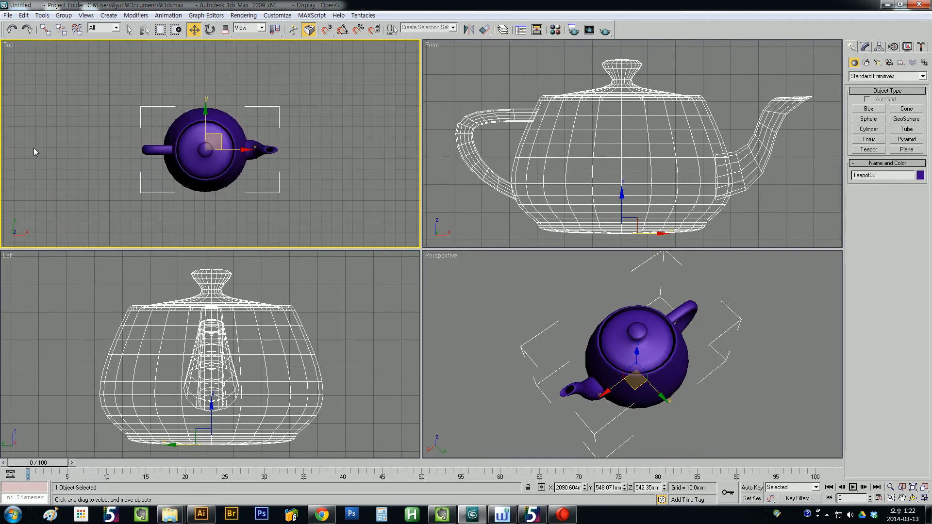
Step: Review the Zoom About Mouse Point options for Orthographic and Perspective views in the viewport preferences
click(277, 15)
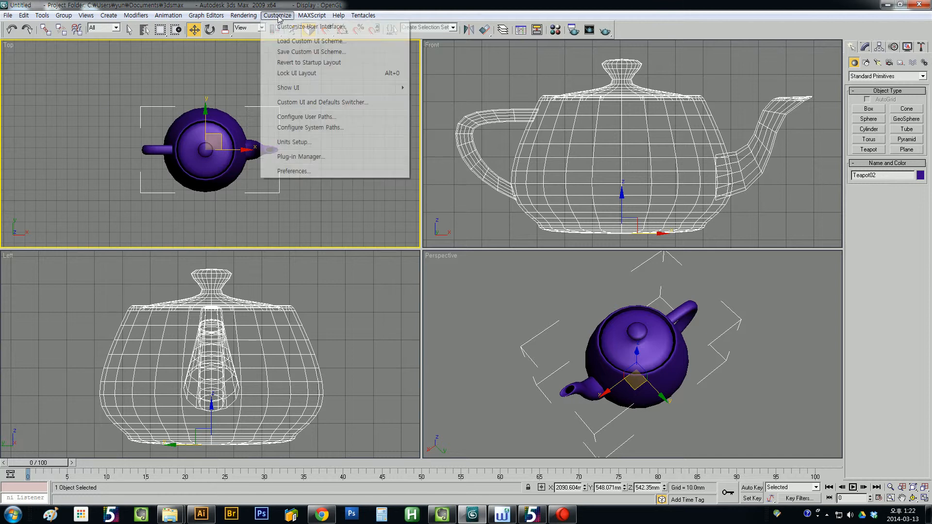
click(279, 169)
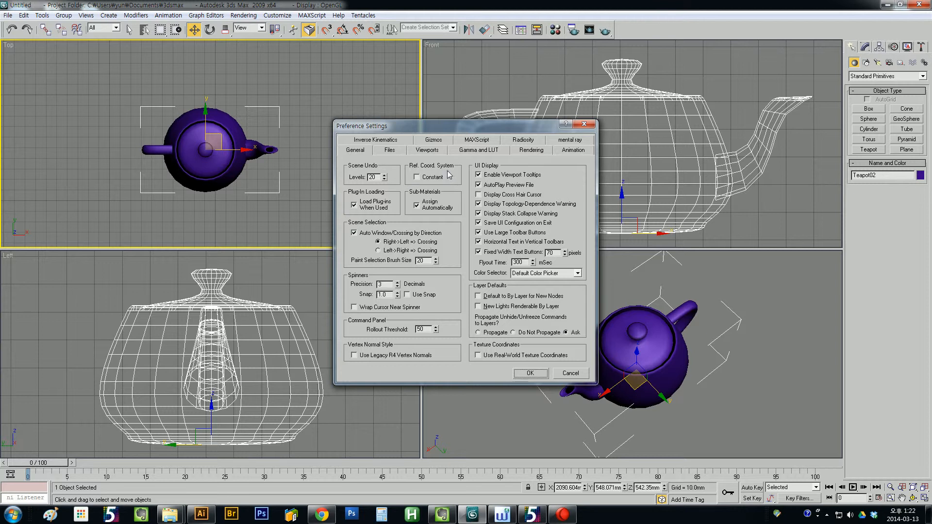
click(427, 150)
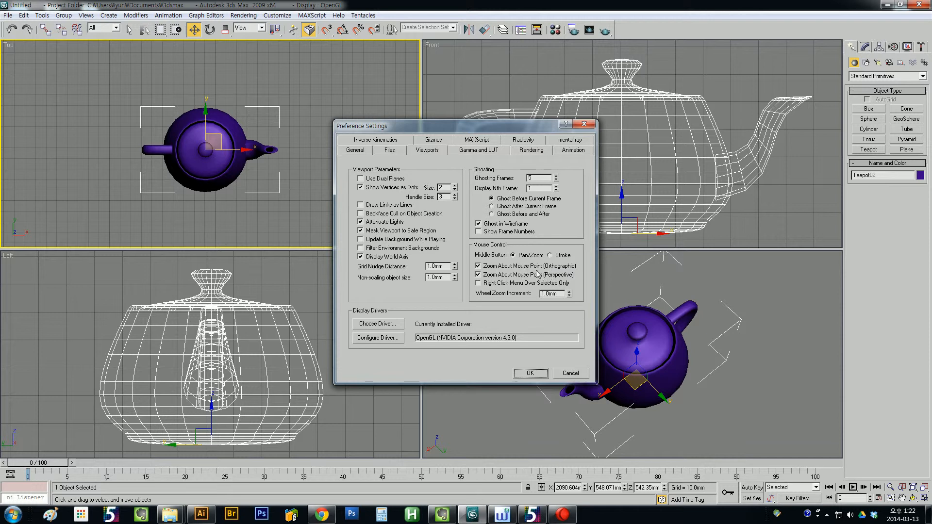
click(530, 373)
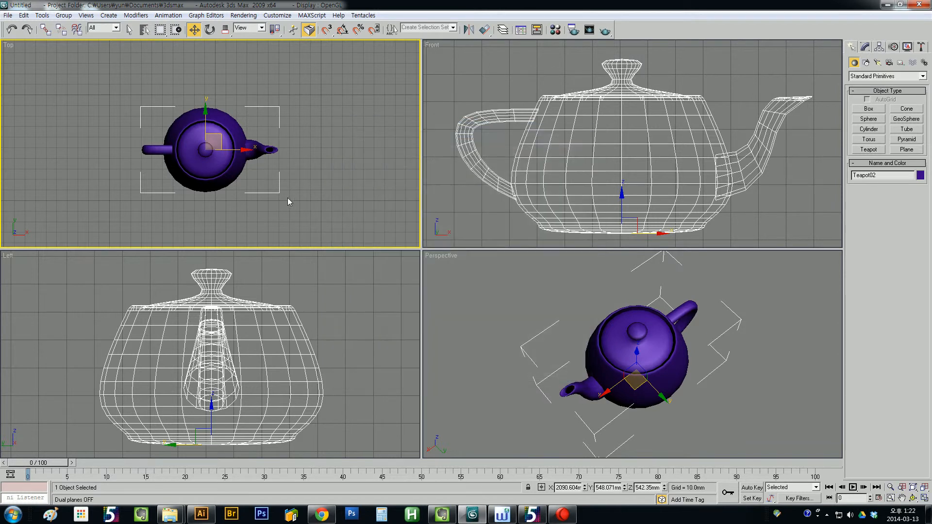
Step: Orbit the Top viewport into an Orthographic view and test zooming about different pointer positions around the teapot
scroll(276, 187, up, 4)
scroll(153, 185, down, 5)
alt+middle_drag(239, 201, 85, 186)
scroll(85, 186, down, 4)
scroll(86, 187, up, 4)
middle_drag(294, 155, 170, 182)
scroll(172, 154, up, 10)
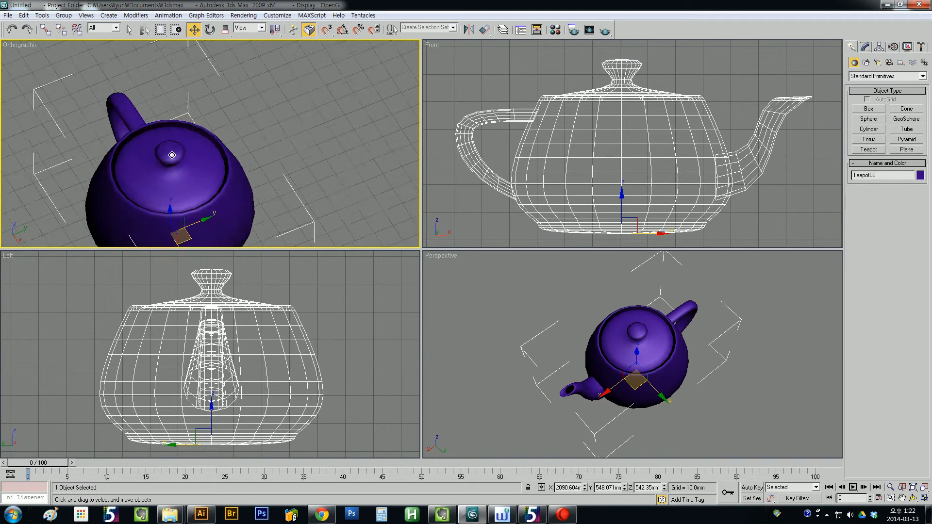
scroll(172, 155, down, 12)
scroll(365, 138, up, 4)
scroll(365, 138, down, 8)
scroll(258, 172, up, 6)
middle_drag(287, 118, 208, 192)
Step: Turn off Zoom About Mouse Point for both Orthographic and Perspective views, and clear the teapot selection
click(277, 15)
click(311, 170)
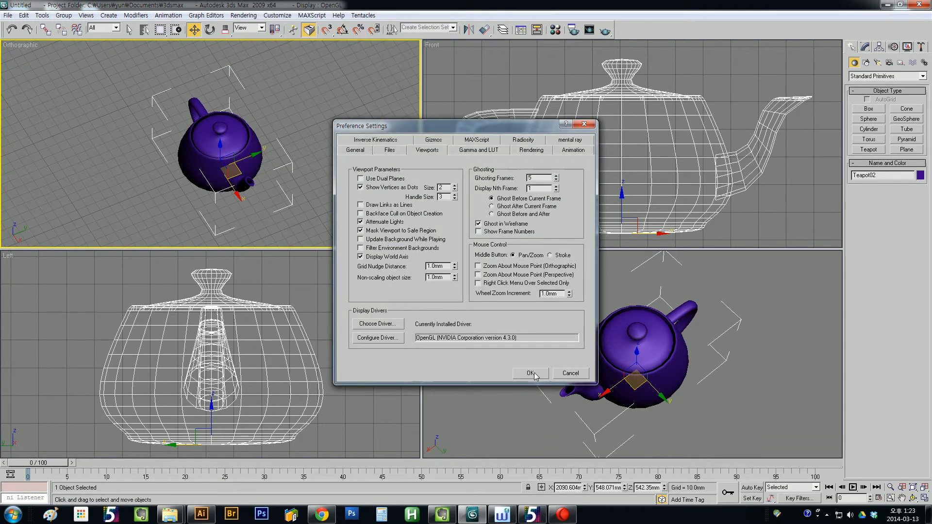
key(Return)
click(328, 152)
Step: Examine how zooming about the view centre behaves in the Orthographic viewport with the pointer at different positions
scroll(348, 144, up, 5)
scroll(347, 144, down, 5)
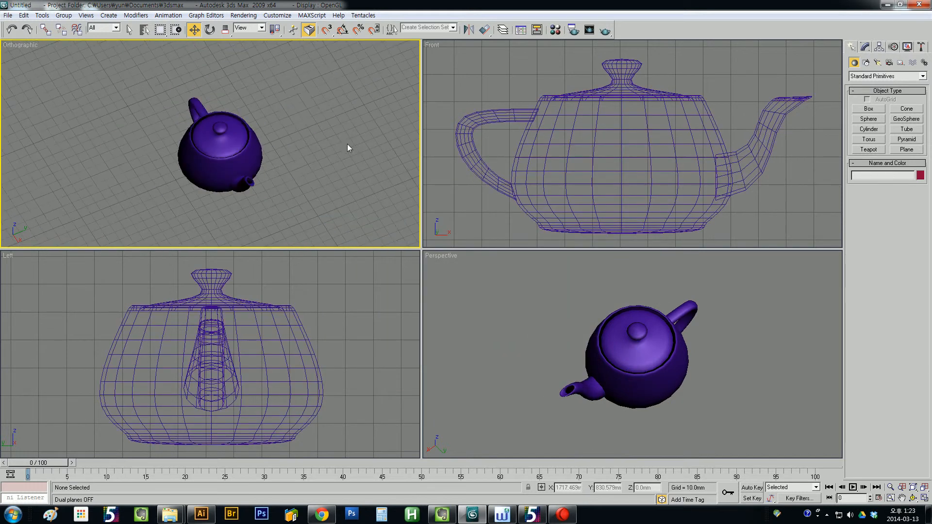
scroll(359, 146, up, 2)
scroll(368, 146, up, 5)
scroll(368, 146, down, 7)
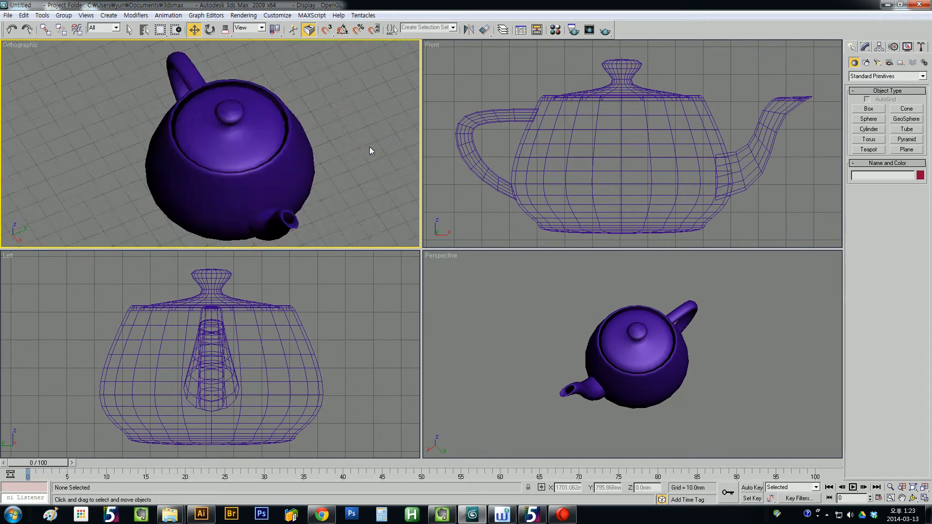
scroll(225, 158, up, 2)
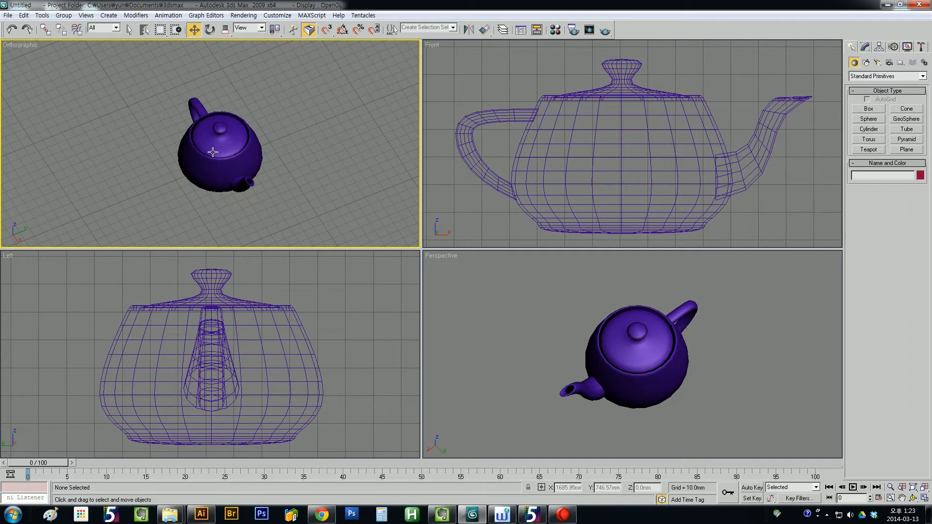
scroll(360, 165, up, 5)
scroll(362, 162, down, 5)
middle_drag(362, 162, 206, 168)
middle_drag(150, 163, 193, 158)
scroll(258, 172, down, 4)
scroll(219, 177, up, 5)
scroll(193, 157, down, 5)
Step: Return the Orthographic viewport to the Top view and copy the teapot to the right of the original
key(t)
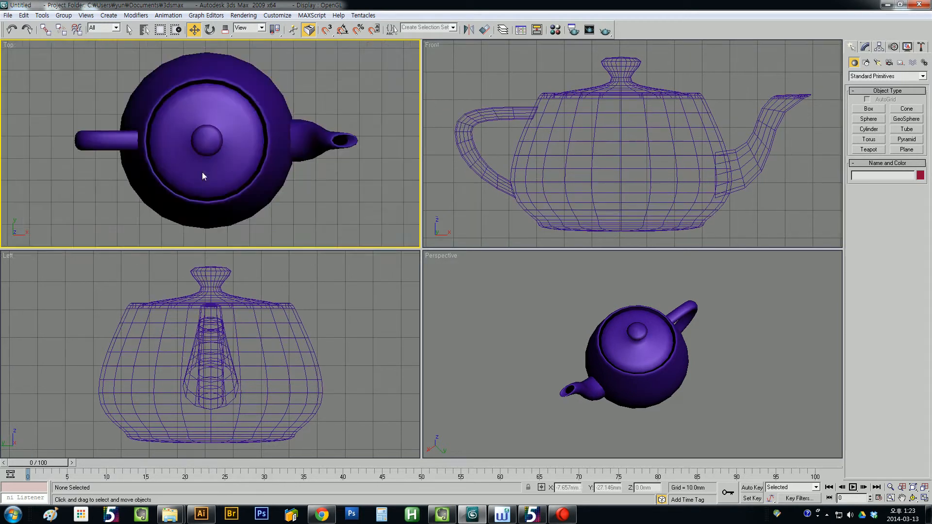
scroll(211, 160, down, 5)
click(212, 143)
right_click(212, 143)
click(226, 155)
scroll(214, 160, down, 4)
middle_drag(198, 167, 112, 201)
mouse_move(125, 177)
shift+mouse_down()
mouse_move(191, 127)
mouse_move(233, 120)
mouse_move(345, 179)
shift+mouse_up()
key(Return)
click(466, 298)
Step: Orbit the Top viewport and examine the copied teapot's lid up close, re-centring it between zooms
mouse_move(214, 194)
alt+middle_down()
mouse_move(222, 174)
mouse_move(192, 122)
alt+middle_up()
scroll(306, 104, up, 5)
middle_drag(306, 104, 205, 165)
middle_drag(287, 186, 97, 213)
scroll(272, 199, up, 5)
middle_drag(327, 208, 189, 133)
scroll(258, 175, up, 5)
middle_drag(328, 212, 234, 114)
scroll(182, 154, up, 5)
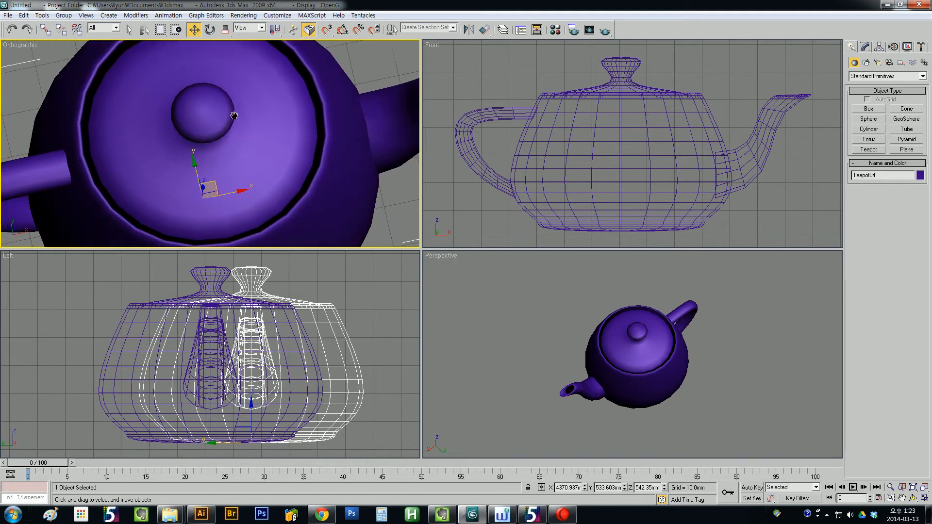
Step: Examine zooming about the view centre among the teapot copies in the Orthographic viewport, re-centring the view and clearing the selection
scroll(250, 138, down, 10)
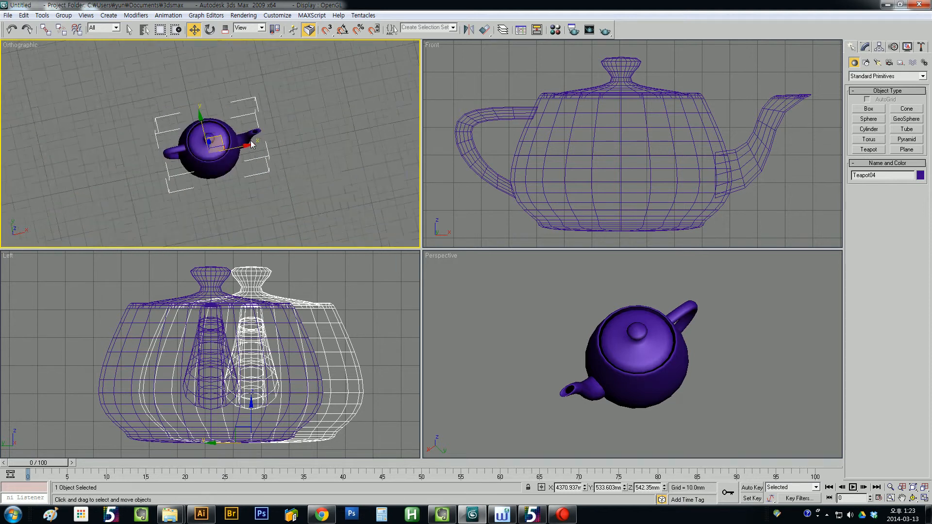
middle_drag(199, 145, 278, 140)
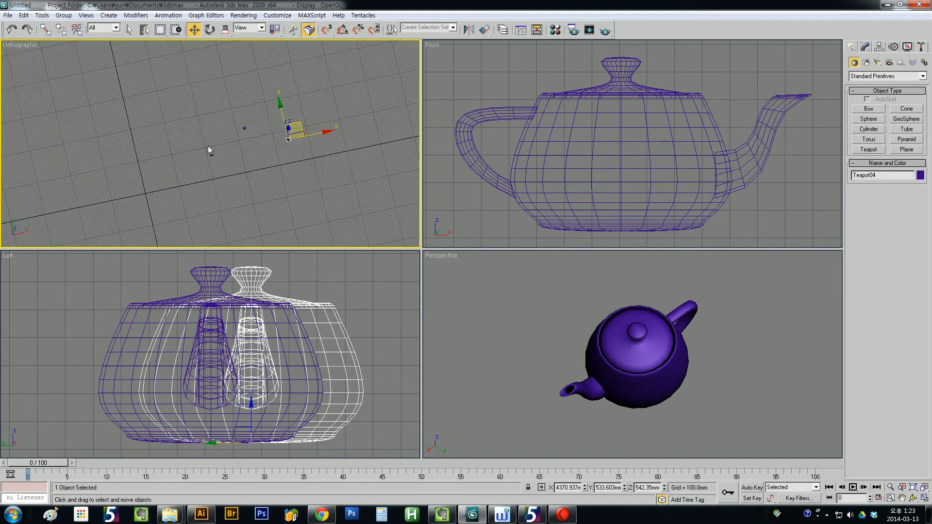
scroll(221, 141, up, 2)
middle_drag(235, 164, 184, 194)
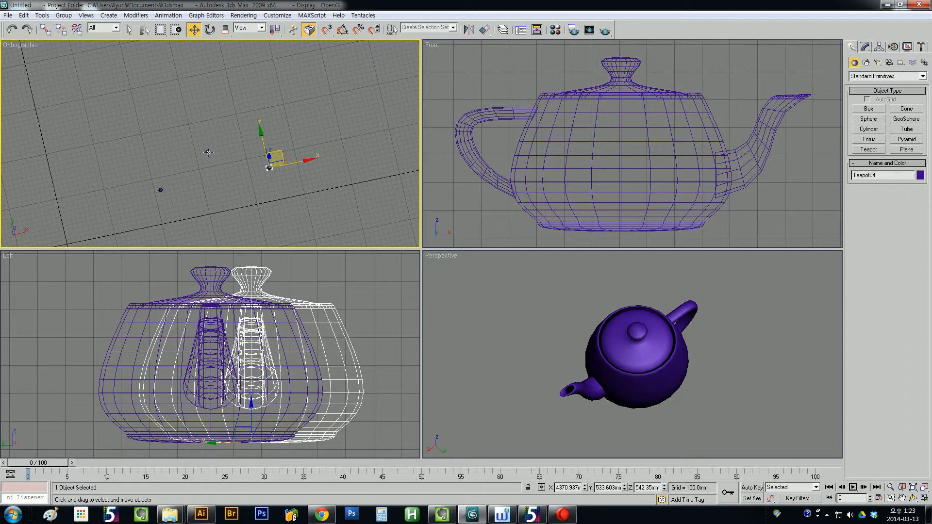
click(207, 153)
click(209, 165)
scroll(155, 194, up, 4)
scroll(196, 192, up, 2)
scroll(196, 192, up, 6)
middle_drag(197, 193, 226, 146)
scroll(226, 149, down, 8)
scroll(226, 150, down, 3)
Step: Turn on Zoom About Mouse Point (Perspective) in the viewport preferences and accept the change
click(277, 16)
click(298, 171)
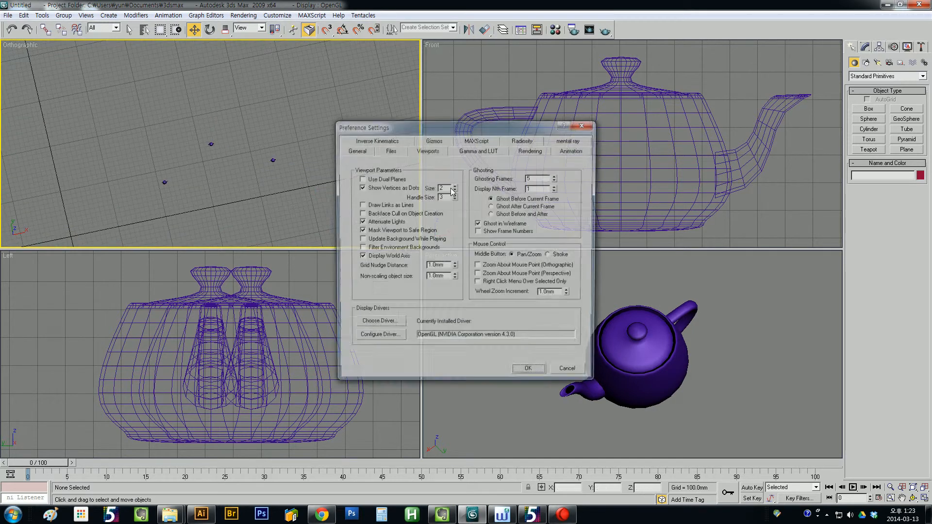
click(492, 276)
click(532, 372)
Step: Examine how zooming and panning behave around the three teapots in the Orthographic viewport with the changed preference
scroll(216, 176, up, 5)
scroll(164, 169, up, 10)
scroll(216, 163, down, 12)
middle_drag(232, 159, 200, 174)
scroll(197, 154, up, 8)
scroll(197, 155, down, 8)
scroll(197, 154, down, 5)
scroll(274, 180, up, 6)
scroll(263, 183, down, 4)
middle_drag(263, 183, 315, 133)
scroll(269, 142, down, 4)
middle_drag(260, 165, 271, 195)
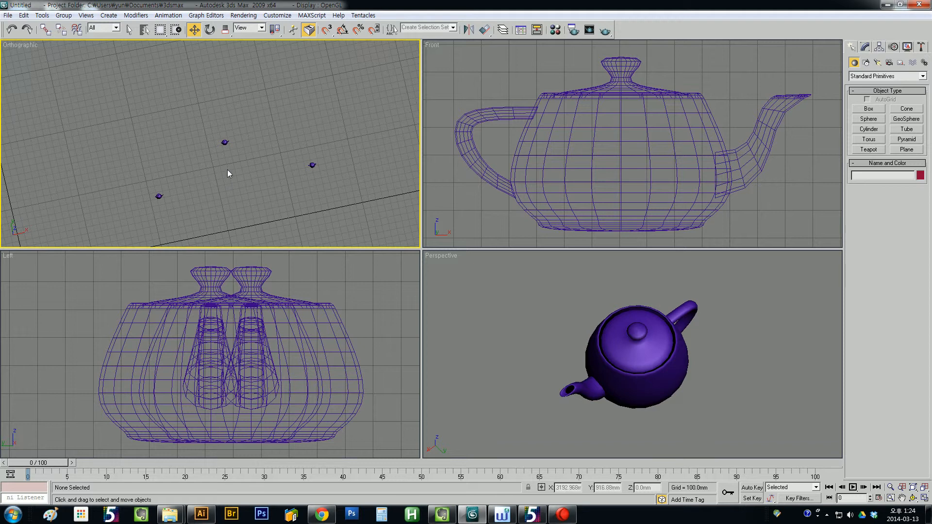
middle_drag(229, 172, 230, 171)
middle_drag(232, 167, 183, 162)
scroll(192, 149, up, 3)
scroll(191, 149, down, 1)
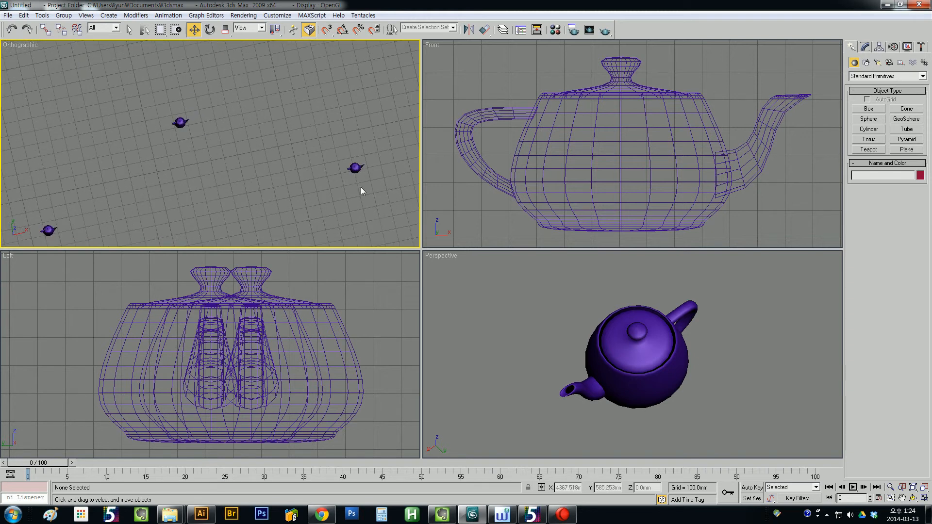
Step: Pan the Front, Left and Perspective viewports and examine zooming on the teapot in the Perspective viewport
mouse_move(616, 169)
middle_down()
mouse_move(624, 170)
mouse_move(576, 170)
mouse_move(640, 175)
mouse_move(624, 169)
middle_up()
mouse_move(640, 350)
middle_down()
mouse_move(570, 336)
mouse_move(695, 298)
mouse_move(634, 344)
middle_up()
middle_drag(253, 340, 197, 349)
middle_drag(579, 366, 630, 354)
scroll(605, 358, up, 5)
scroll(607, 359, down, 5)
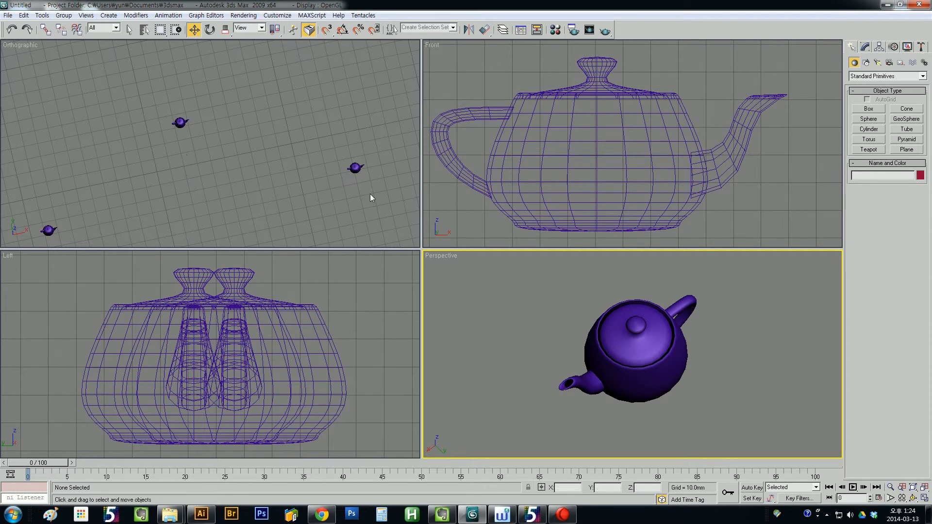
Step: Delete the two outer teapots and fit the remaining middle teapot in the Orthographic viewport
click(355, 168)
key(Delete)
click(48, 230)
key(Delete)
scroll(188, 145, up, 5)
click(923, 487)
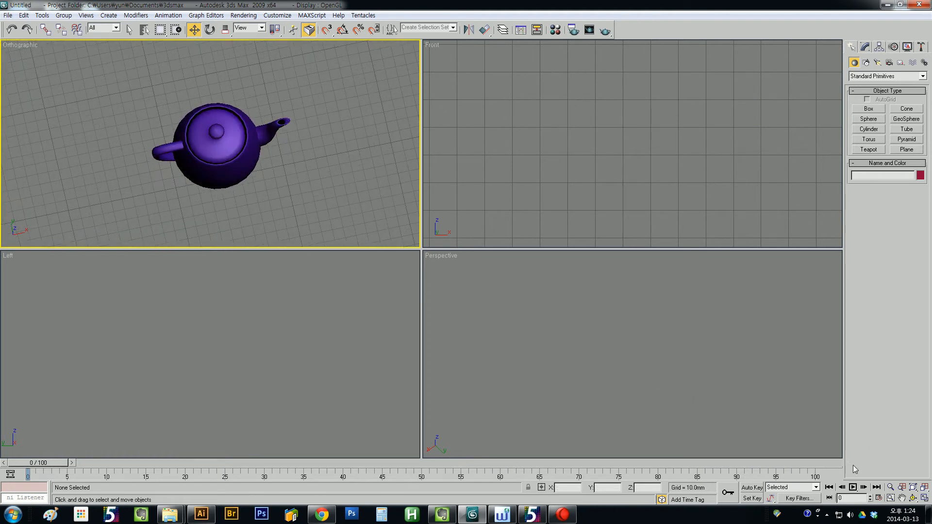
Step: Select the remaining teapot and fit it in all four viewports
scroll(242, 176, up, 2)
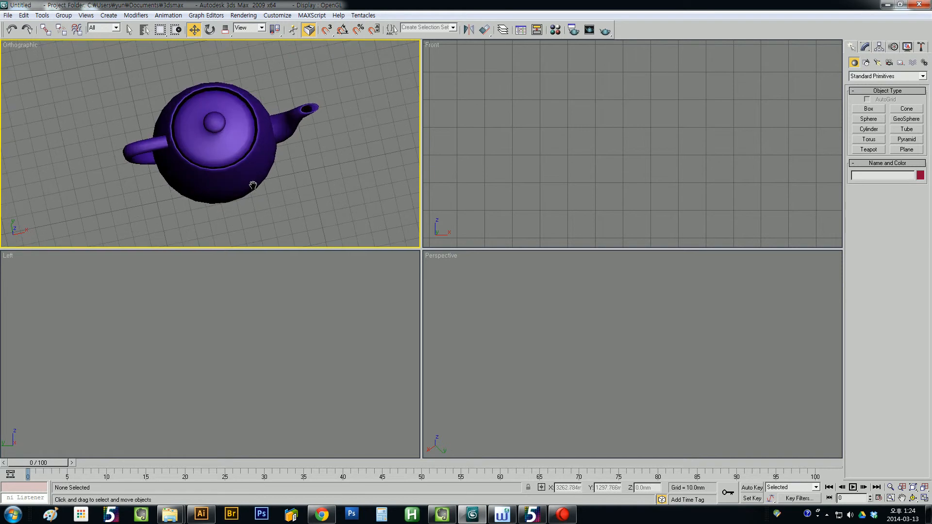
click(249, 183)
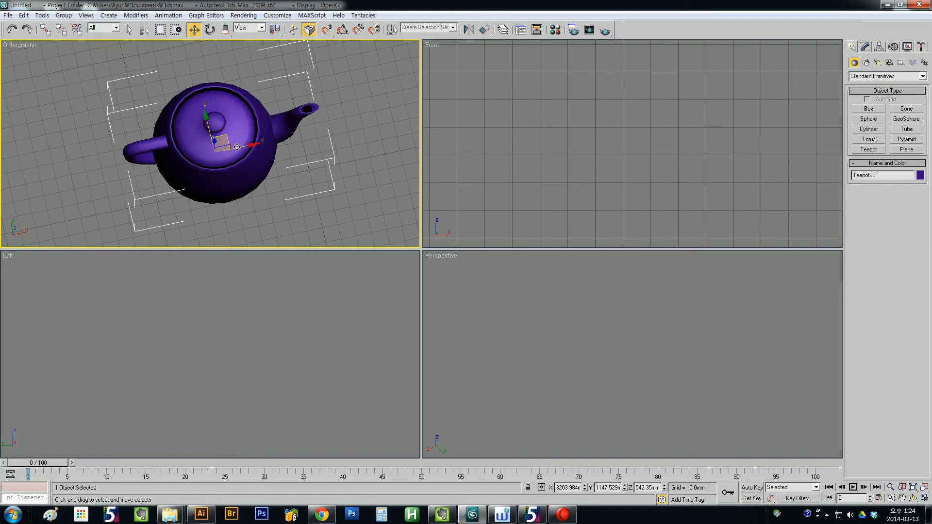
click(912, 486)
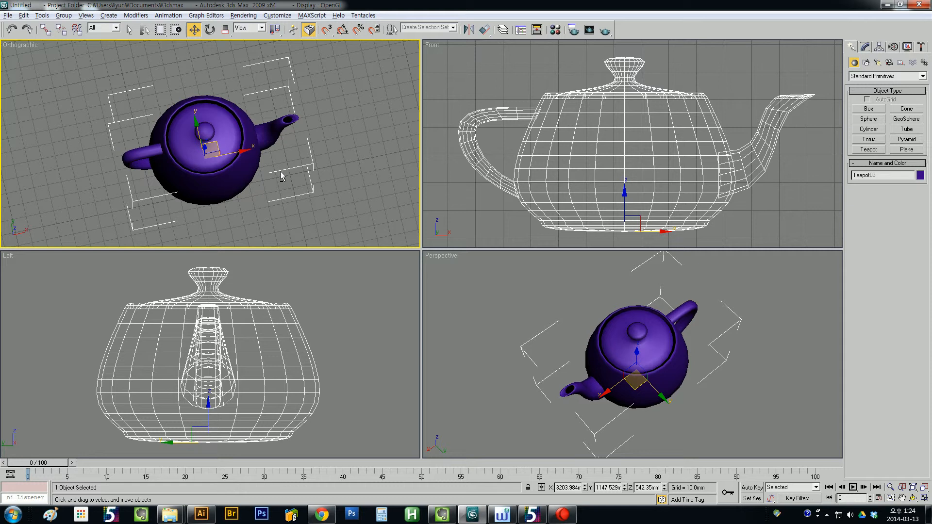
Step: Orbit the Orthographic viewport towards the teapot's handle end and examine zooming in and out with the teapot re-centred
alt+middle_drag(272, 172, 273, 173)
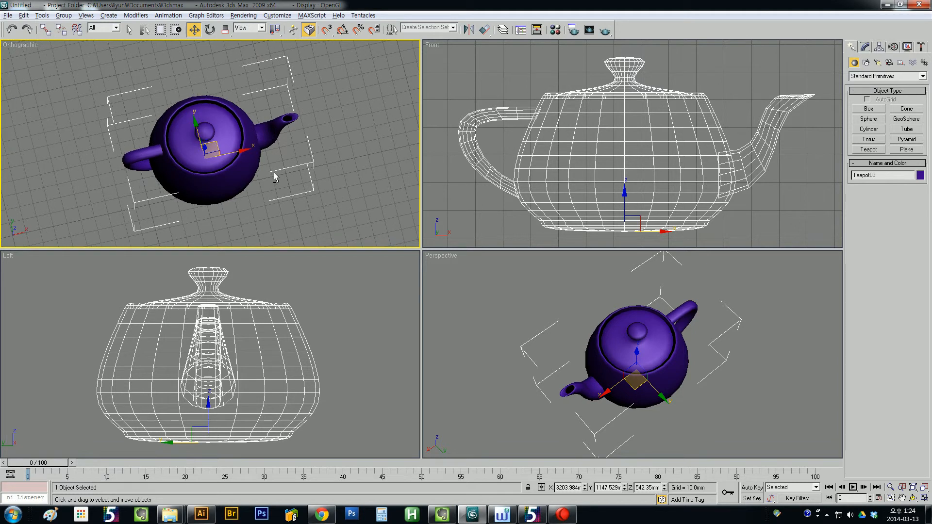
alt+middle_drag(274, 173, 139, 205)
scroll(239, 189, up, 5)
scroll(233, 180, down, 7)
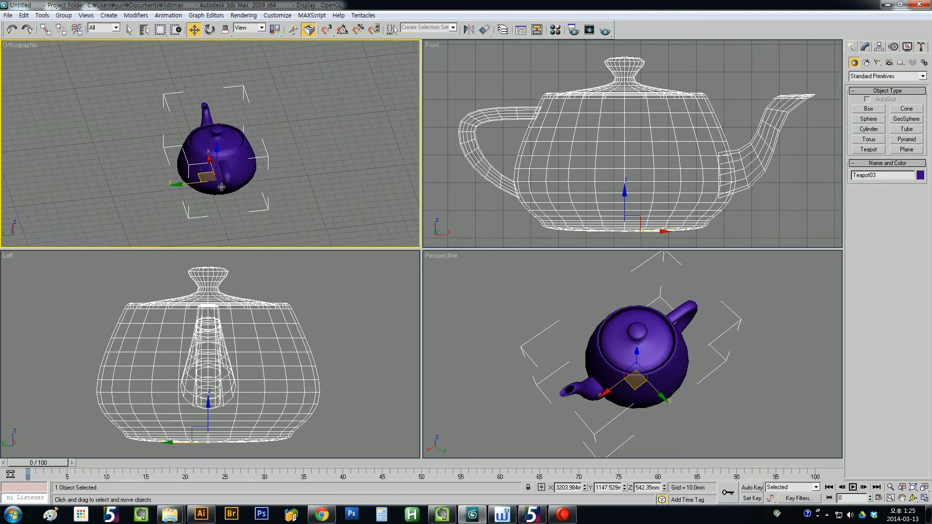
middle_drag(199, 180, 223, 171)
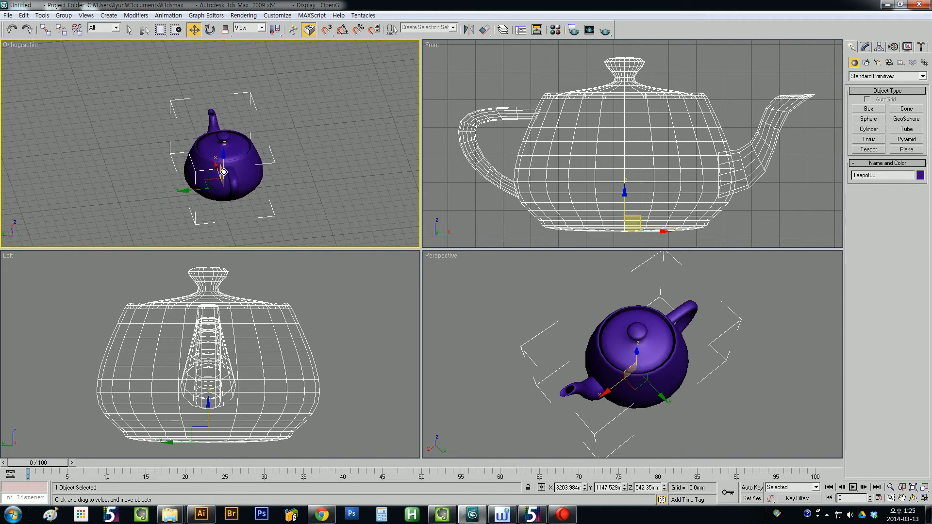
scroll(224, 171, up, 5)
scroll(224, 173, down, 6)
scroll(226, 174, up, 5)
scroll(226, 175, down, 6)
Step: Examine the teapot up close from further angles in the Orthographic viewport, ending on a raised side view with handle and spout visible
alt+middle_drag(225, 175, 249, 200)
scroll(193, 164, up, 7)
scroll(192, 163, up, 3)
scroll(179, 144, up, 5)
scroll(181, 155, down, 4)
scroll(211, 181, up, 4)
alt+middle_drag(181, 156, 303, 176)
scroll(167, 125, down, 5)
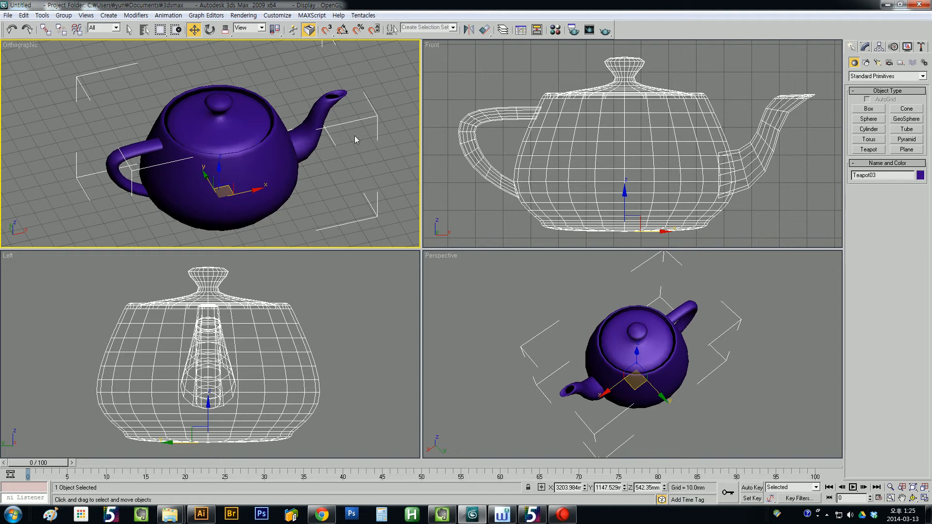
Step: Convert the selected teapot to an Editable Poly
click(868, 47)
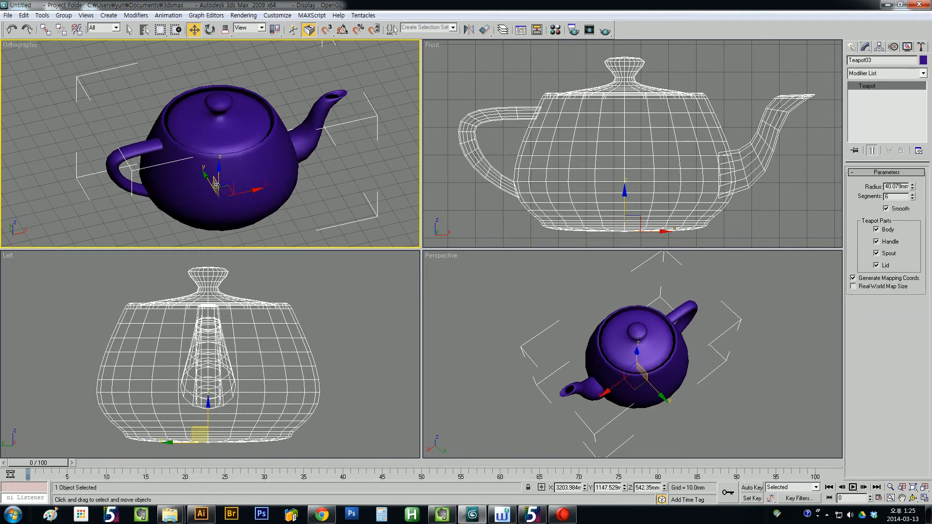
right_click(215, 138)
mouse_move(250, 228)
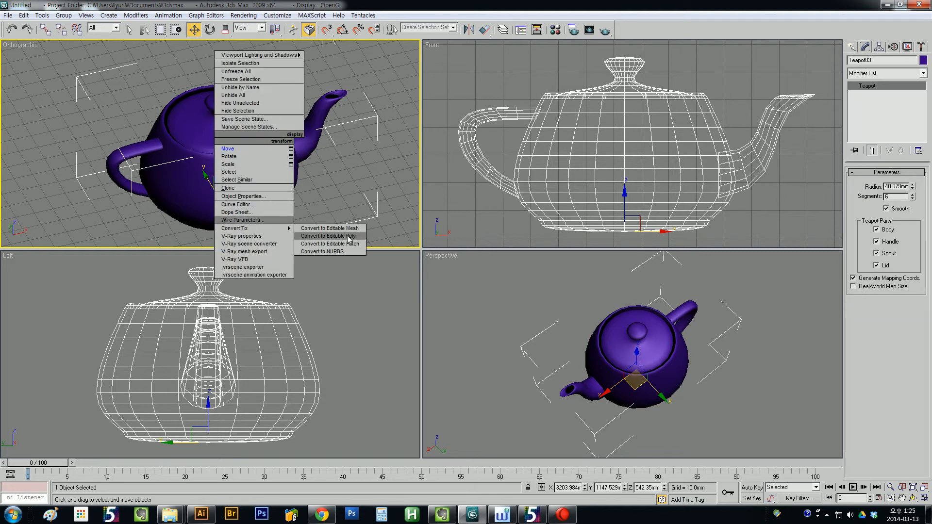
click(328, 236)
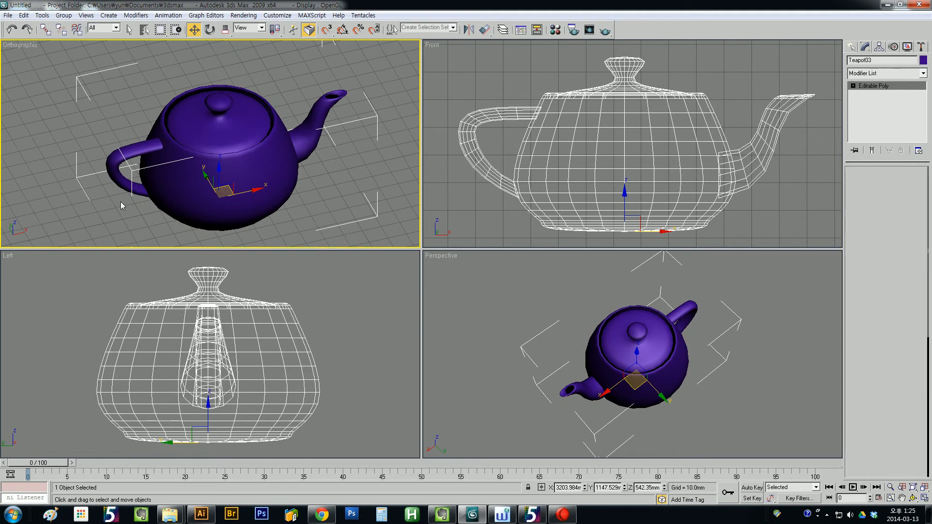
Step: Select the vertices on the outer bend of the teapot's handle at Vertex level and centre the view on them
key(1)
drag(88, 140, 125, 178)
middle_drag(124, 178, 211, 170)
scroll(139, 161, up, 8)
Step: Switch to Edge level and select a single edge on the handle's outer bend, orbiting the view around it
key(2)
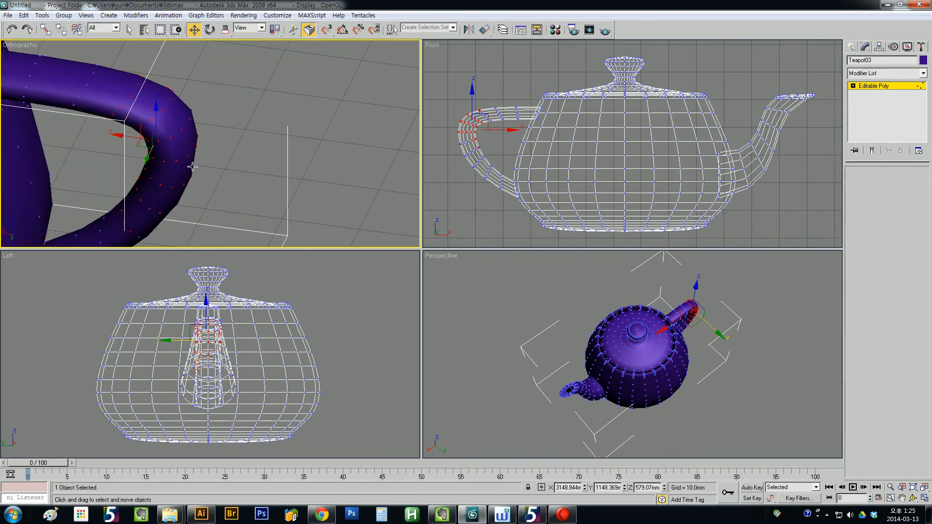
click(183, 167)
alt+middle_drag(170, 179, 68, 189)
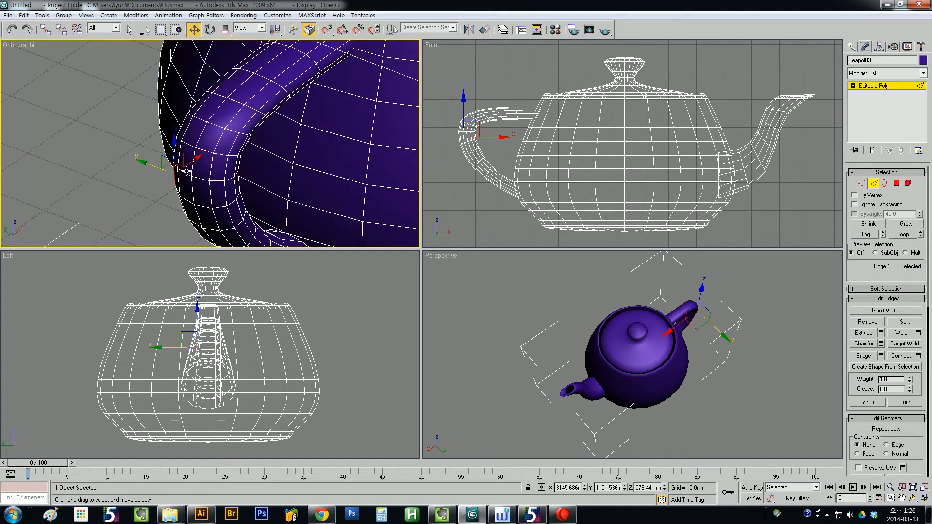
Step: Examine the teapot's spout and handle up close in the Orthographic viewport by repeatedly re-centring, zooming and orbiting
scroll(202, 169, down, 10)
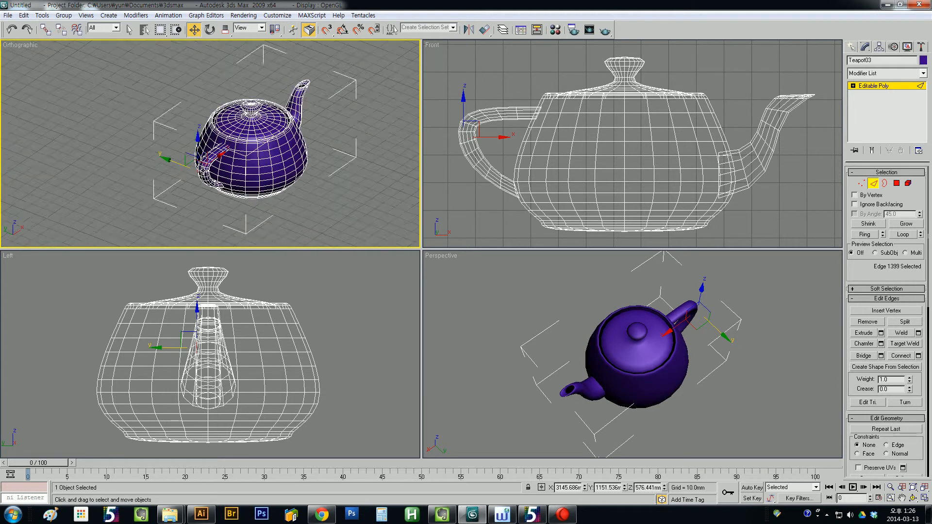
scroll(227, 110, up, 4)
scroll(227, 111, up, 8)
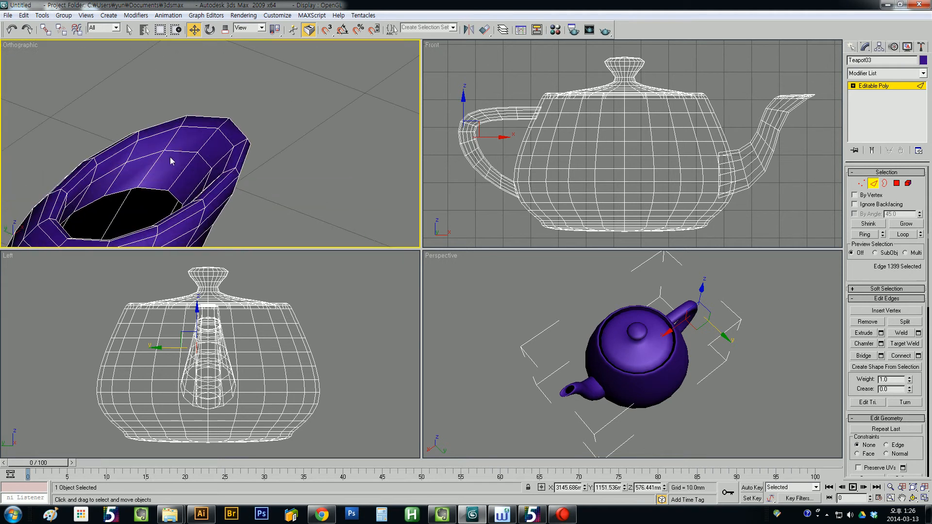
middle_drag(173, 158, 197, 150)
scroll(196, 150, down, 7)
scroll(292, 112, down, 5)
alt+middle_drag(291, 112, 159, 160)
scroll(252, 140, up, 4)
scroll(237, 166, up, 5)
middle_drag(159, 160, 130, 182)
scroll(237, 167, down, 6)
middle_drag(345, 155, 178, 176)
scroll(223, 147, up, 4)
alt+middle_drag(335, 150, 199, 156)
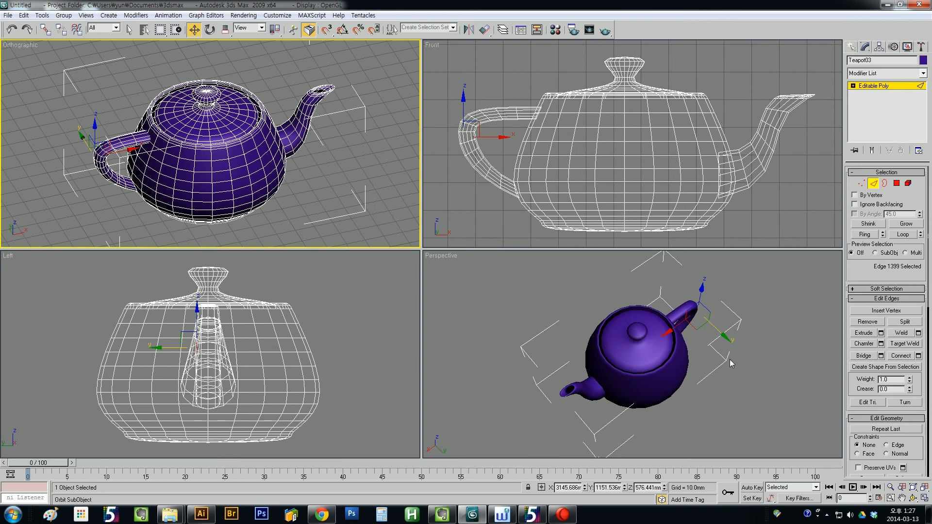
Step: Activate the Pan View tool and pan the Orthographic viewport slightly
click(902, 498)
drag(229, 178, 231, 179)
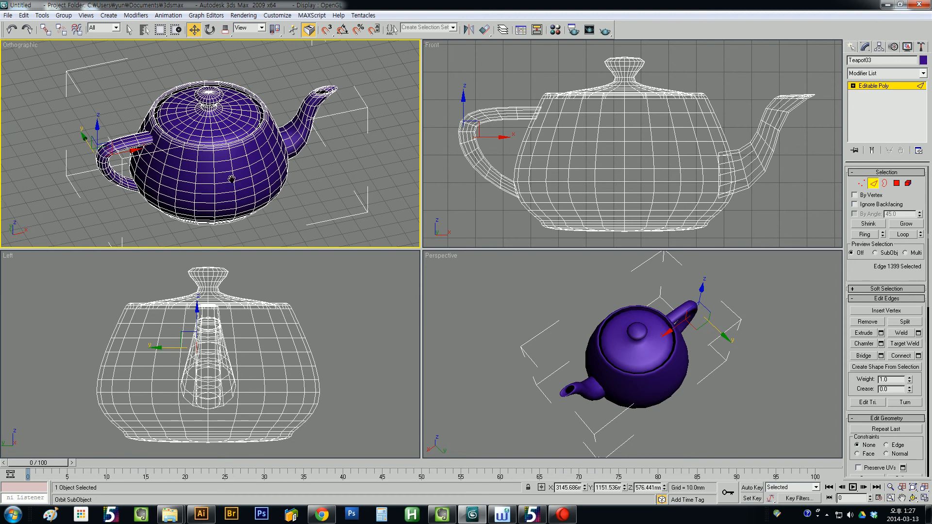